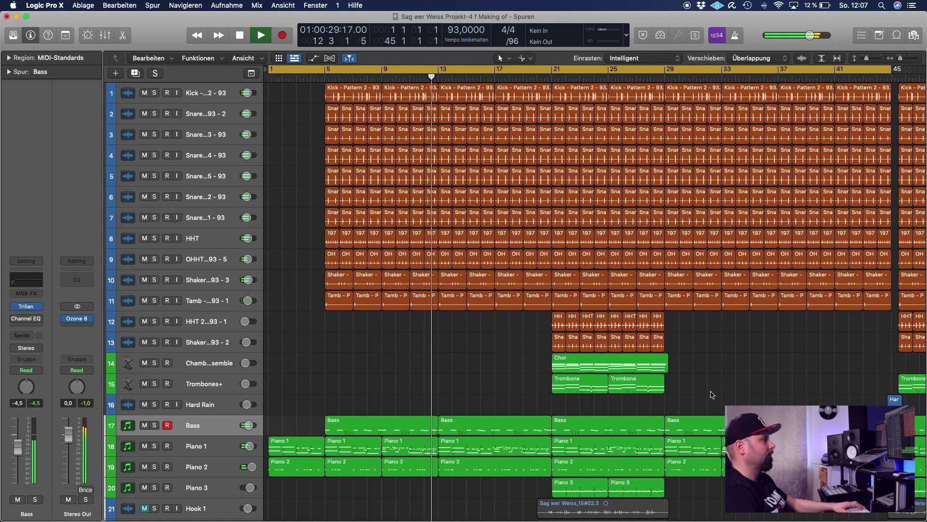
Select the Piano 1 track, view its Kontakt instrument and library list, and close the plug-in window.
{"action": "key", "text": "space"}
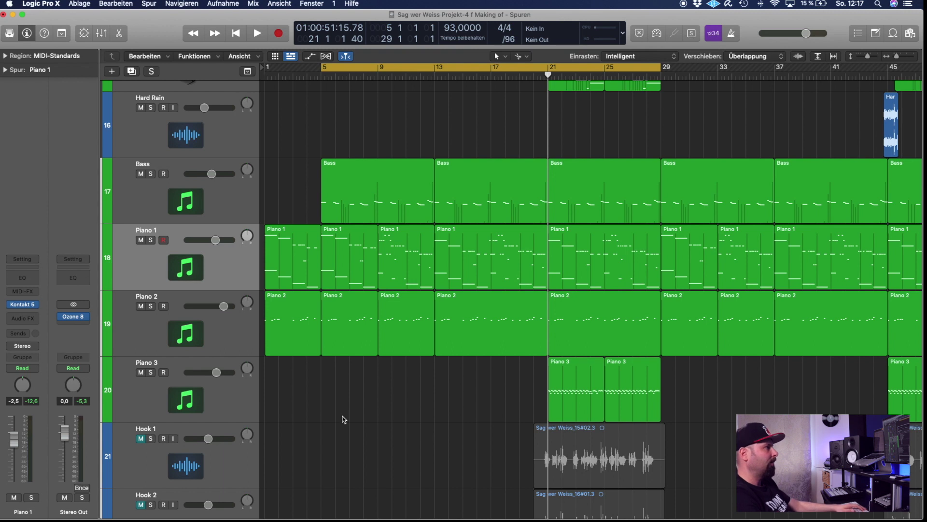
{"action": "left_click", "coordinate": [162, 285]}
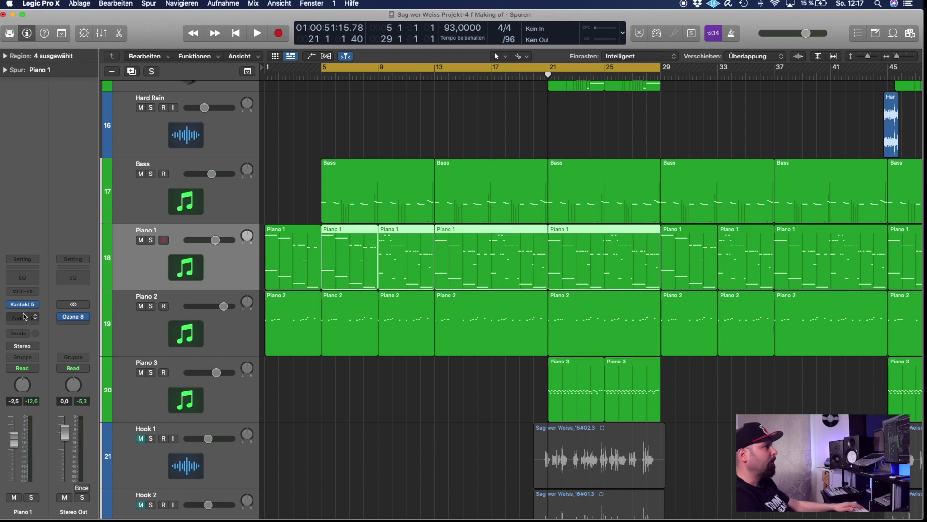
{"action": "key", "text": "v"}
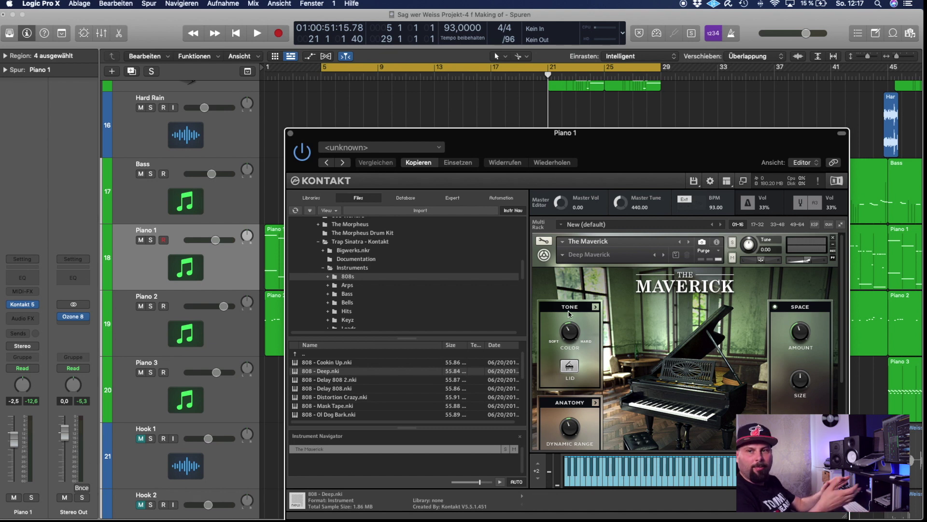
{"action": "left_click", "coordinate": [311, 198]}
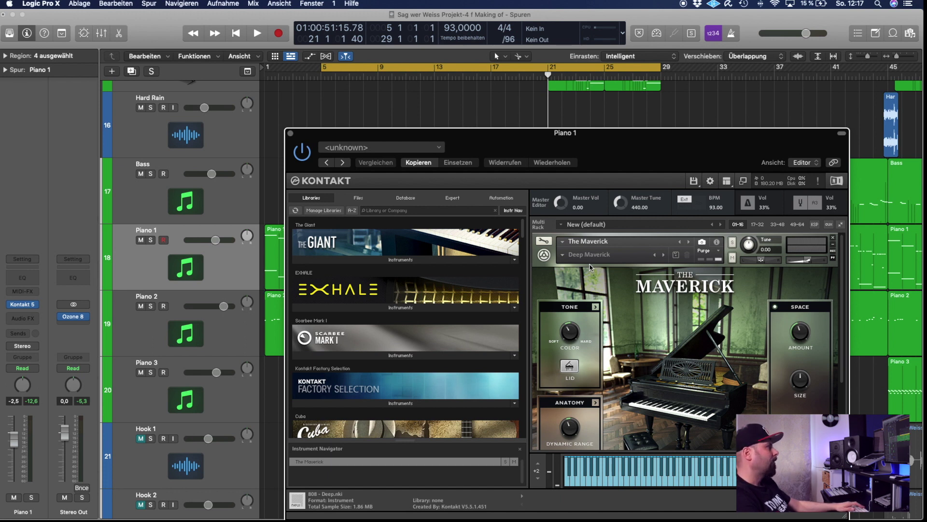
{"action": "left_click", "coordinate": [290, 134]}
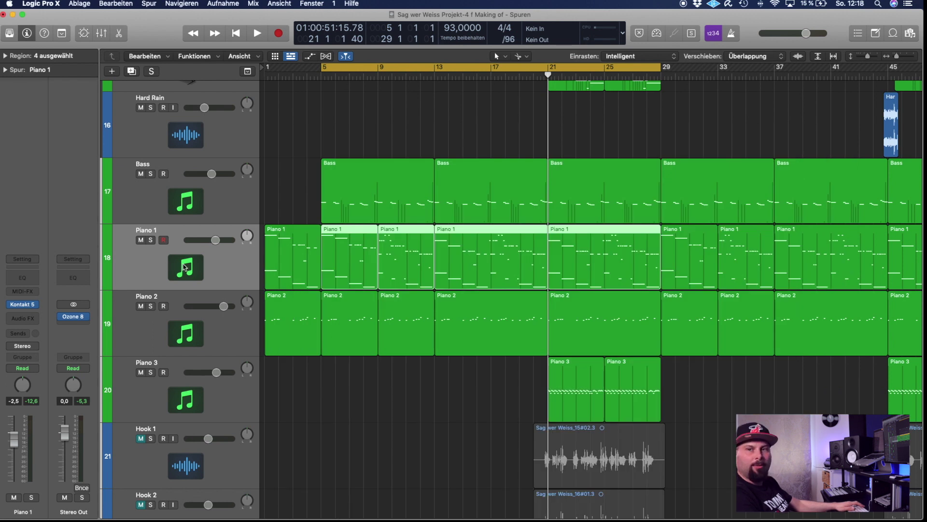
Solo the Piano 1 track and listen to its regions from bar 5 while following the notes in the piano roll.
{"action": "left_click", "coordinate": [150, 240]}
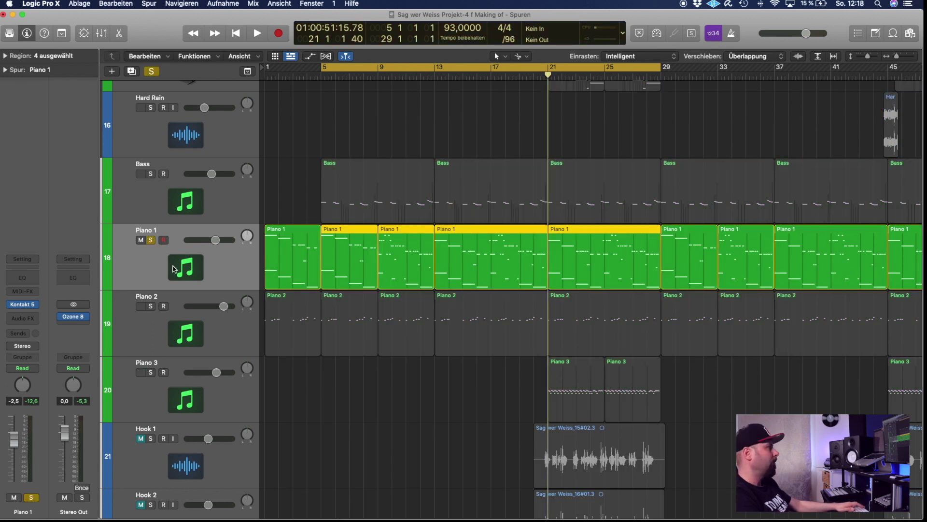
{"action": "key", "text": "p"}
{"action": "key", "text": "shift+space"}
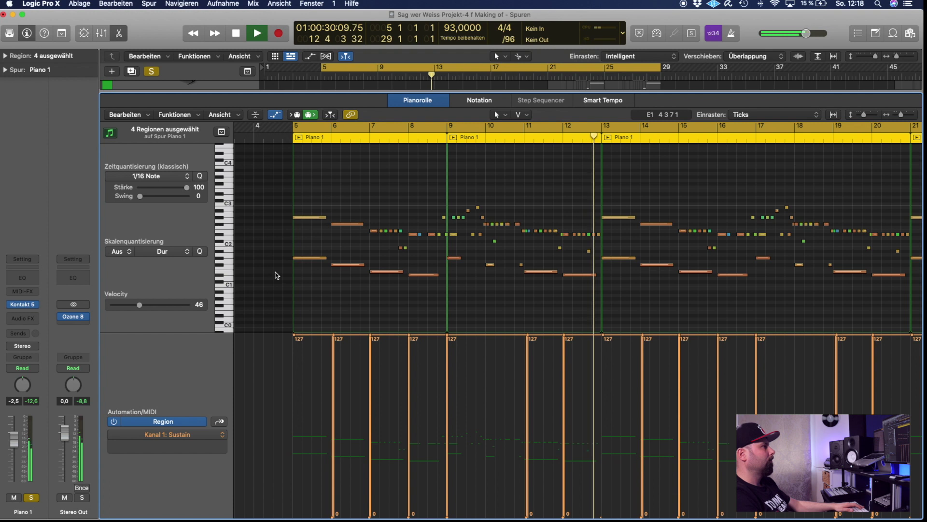
{"action": "key", "text": "space"}
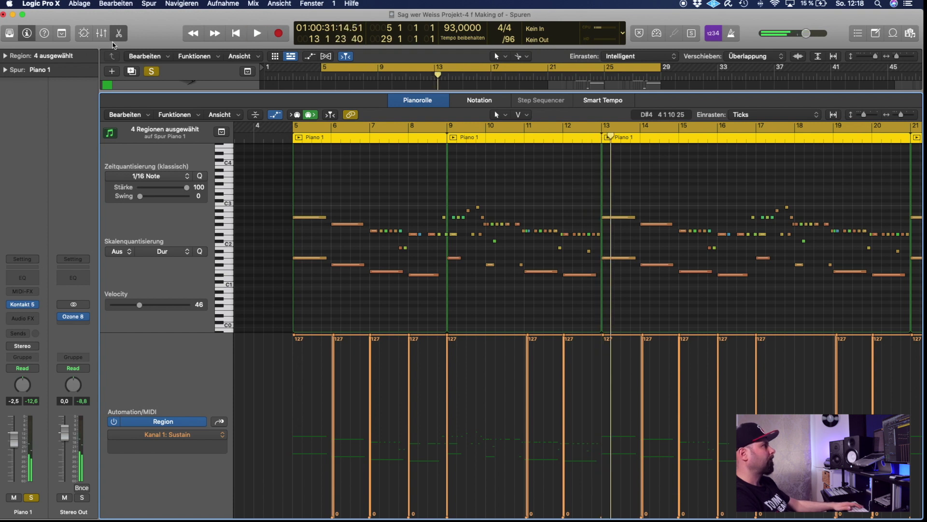
{"action": "left_click", "coordinate": [118, 32]}
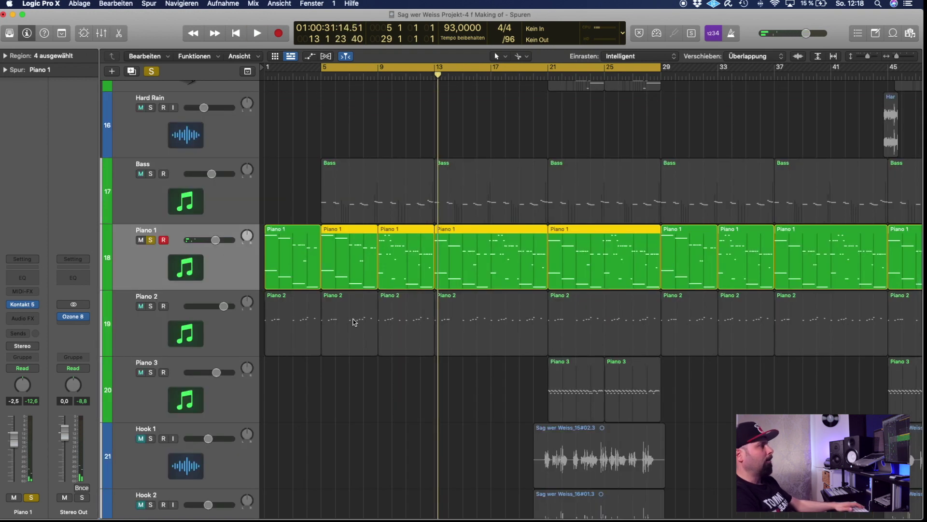
{"action": "key", "text": "ctrl+alt+super+m"}
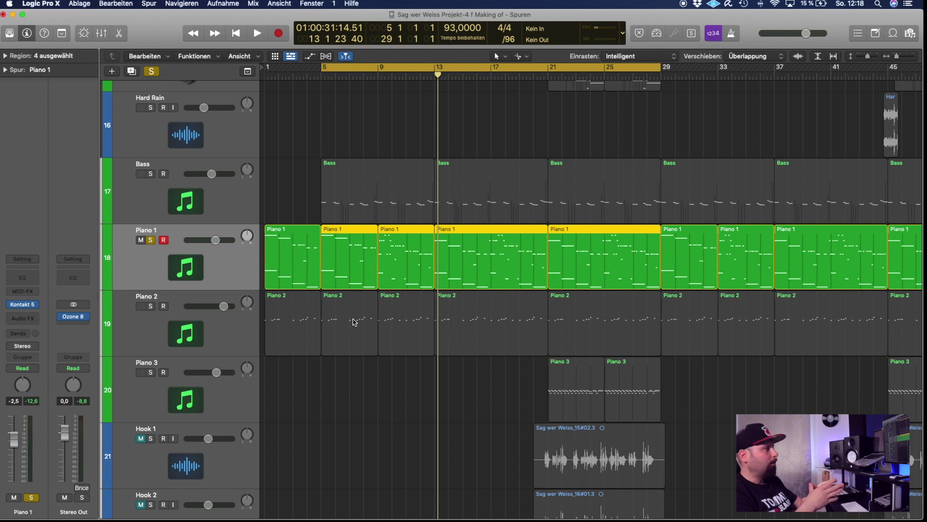
{"action": "key", "text": "ctrl+alt+super+m"}
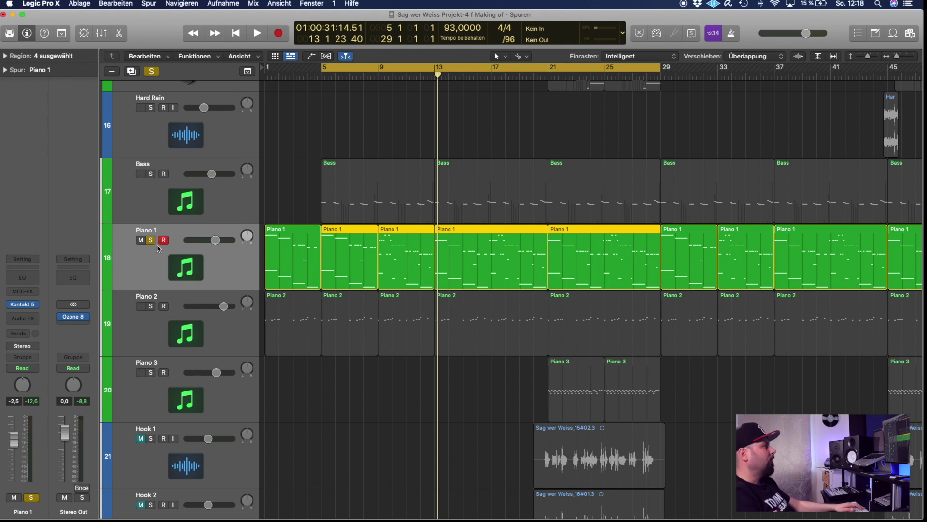
Solo Piano 2 instead of Piano 1 and listen to its regions from bar 5 while following the notes in the piano roll.
{"action": "left_click", "coordinate": [147, 328]}
{"action": "left_click", "coordinate": [150, 305]}
{"action": "left_click", "coordinate": [150, 240]}
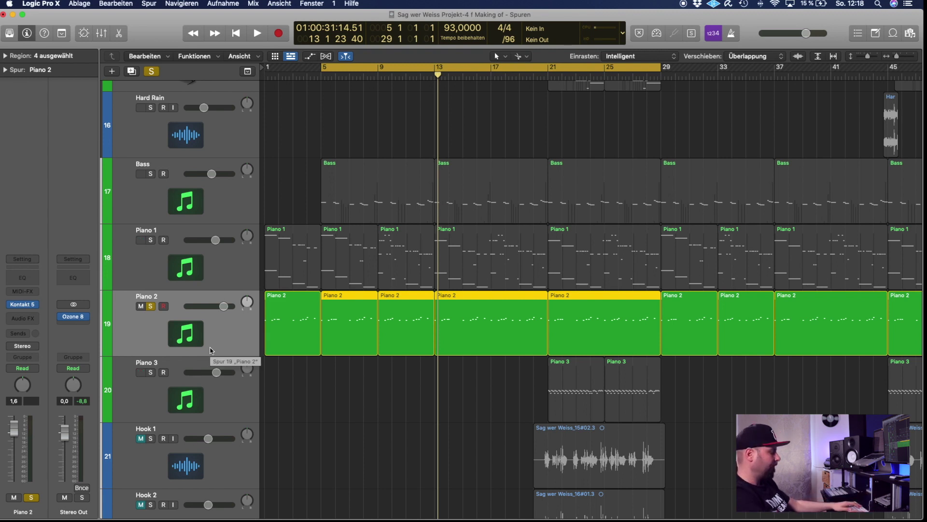
{"action": "key", "text": "p"}
{"action": "key", "text": "shift+space"}
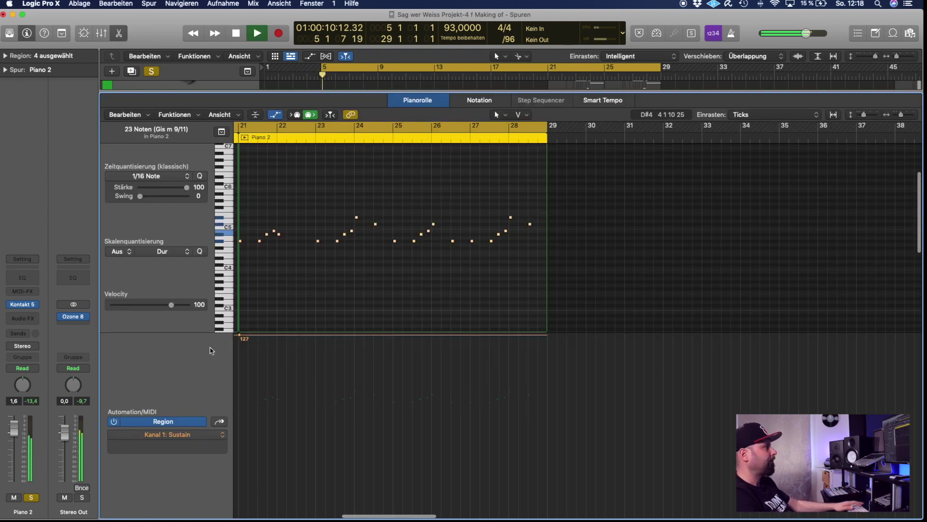
{"action": "scroll", "coordinate": [261, 279], "scroll_direction": "left", "scroll_amount": 15}
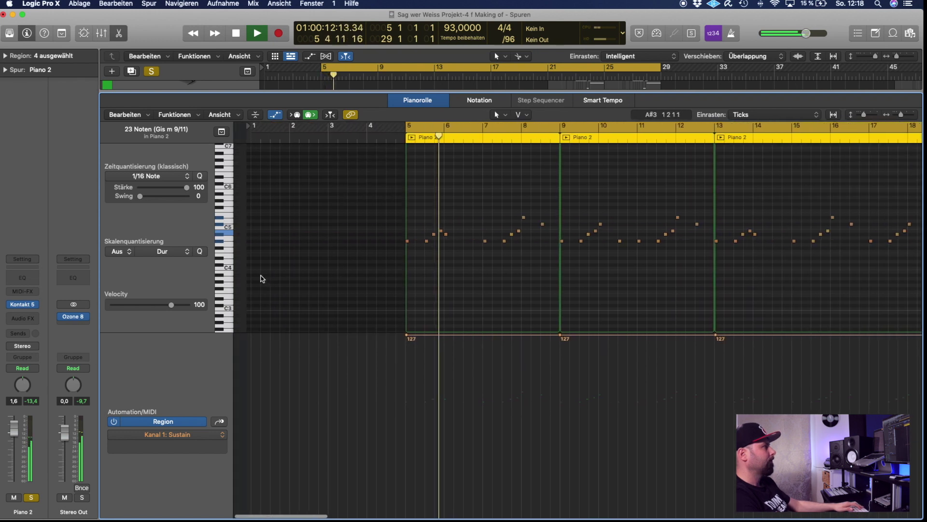
{"action": "scroll", "coordinate": [295, 285], "scroll_direction": "right", "scroll_amount": 3}
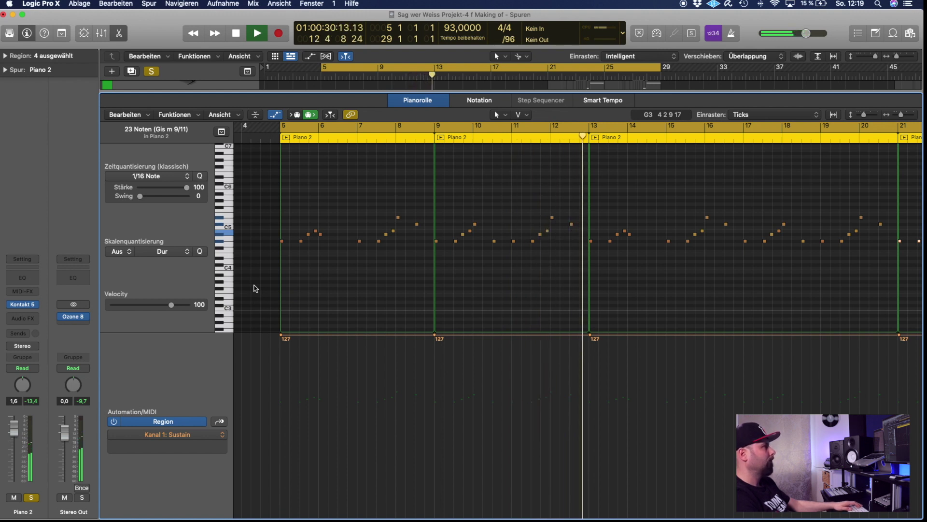
{"action": "key", "text": "space"}
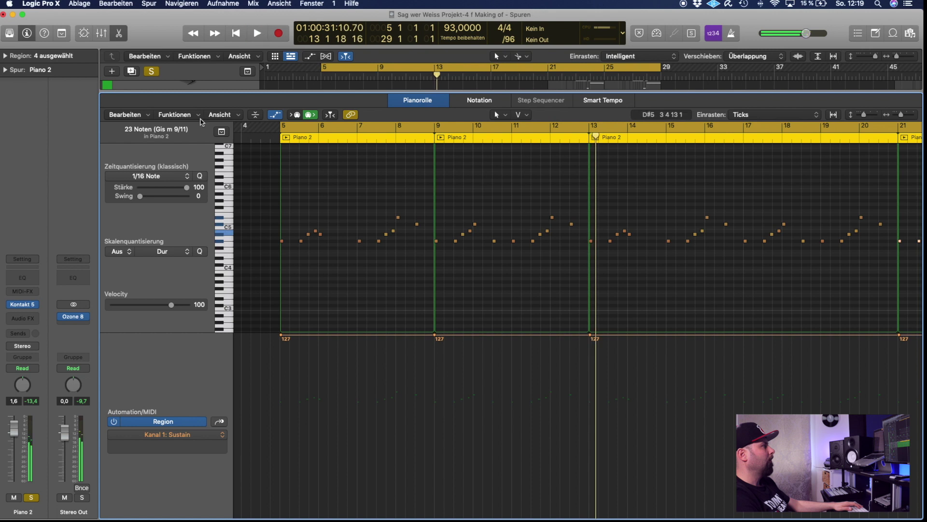
{"action": "left_click", "coordinate": [115, 35]}
Solo Piano 1 together with Piano 2 and examine the Piano 1 notes in the piano roll.
{"action": "left_click", "coordinate": [141, 241]}
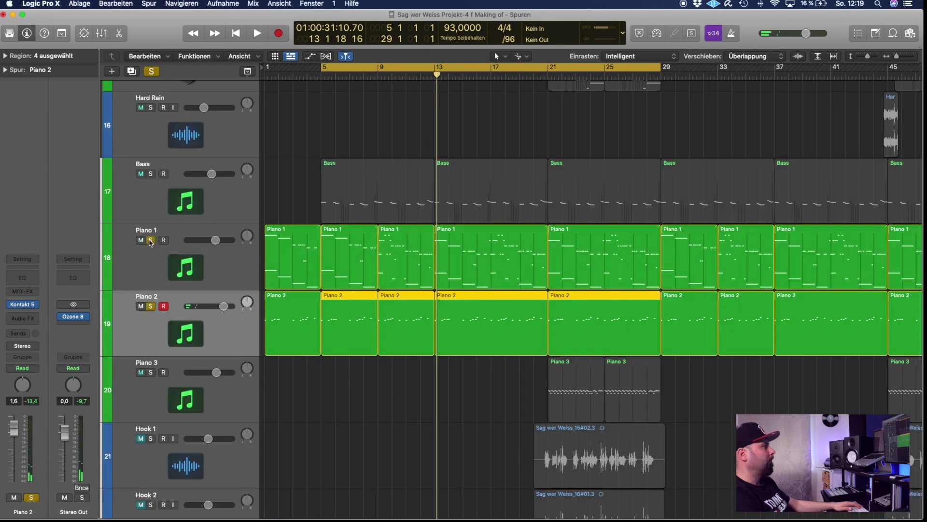
{"action": "left_click", "coordinate": [179, 269]}
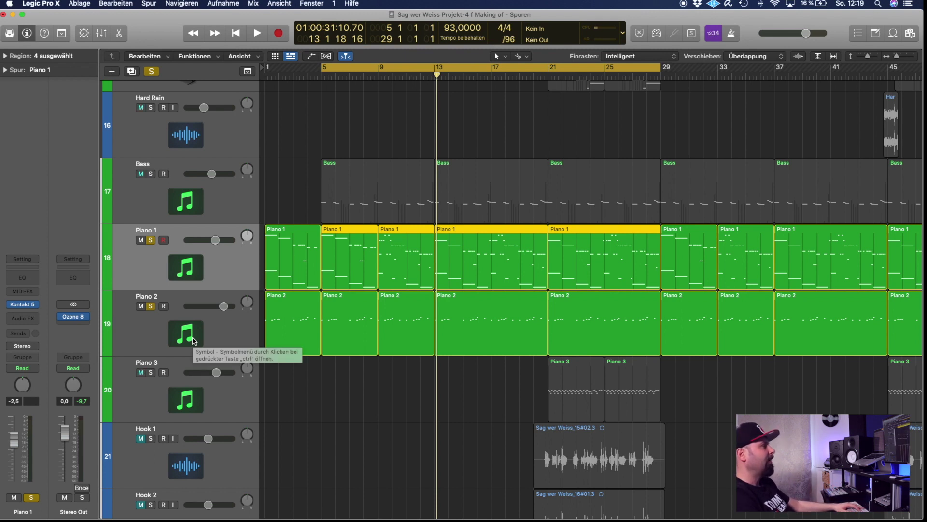
{"action": "key", "text": "e"}
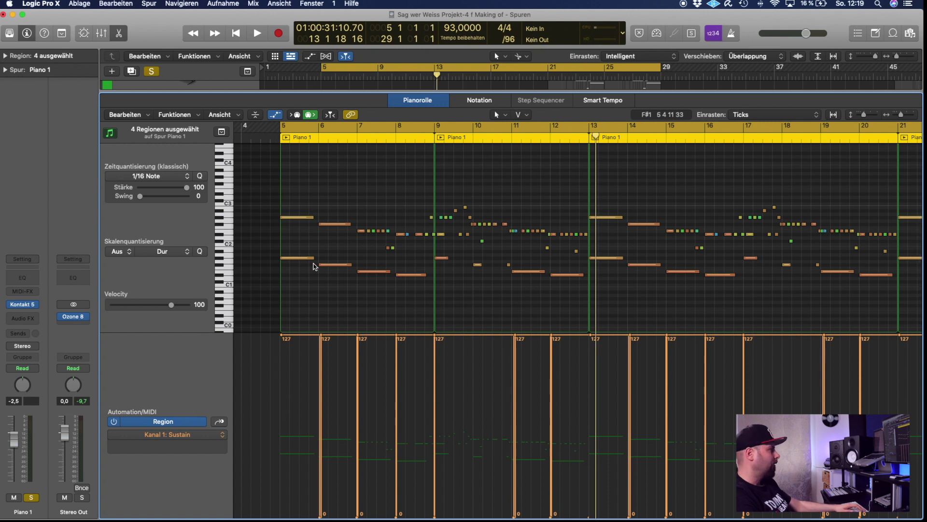
{"action": "scroll", "coordinate": [319, 266], "scroll_direction": "left", "scroll_amount": 2}
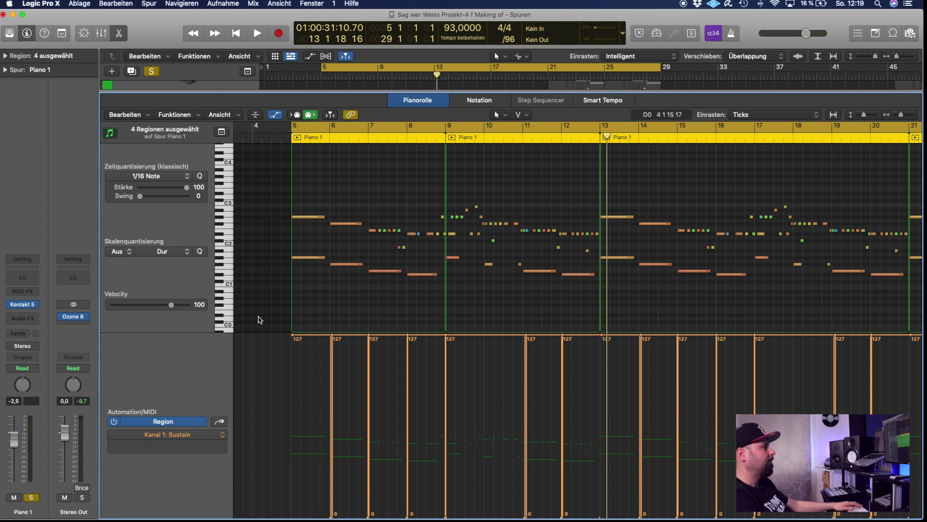
{"action": "key", "text": "p"}
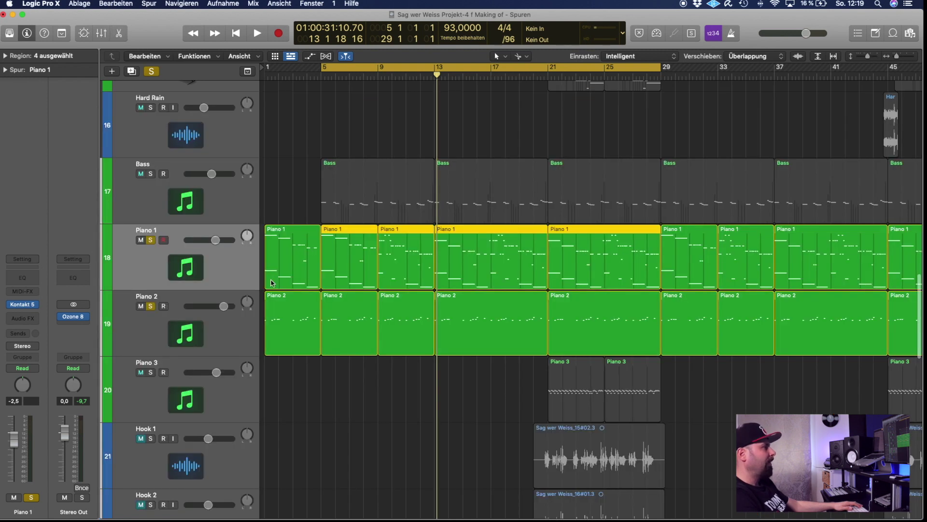
Solo the Piano 3 track and set the cycle range to bars 21 to 29.
{"action": "left_click", "coordinate": [199, 393]}
{"action": "left_click", "coordinate": [151, 372]}
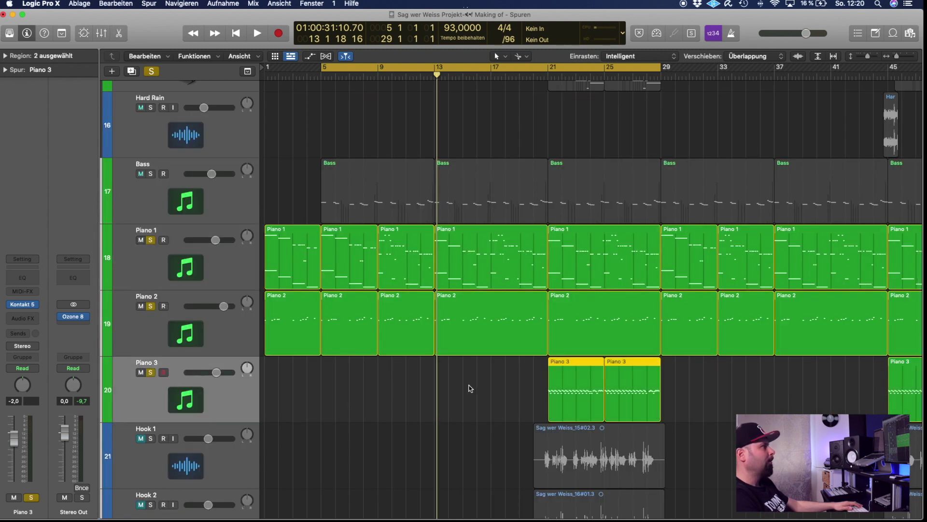
{"action": "scroll", "coordinate": [467, 385], "scroll_direction": "right", "scroll_amount": 3}
{"action": "left_click_drag", "start_coordinate": [288, 70], "coordinate": [516, 132]}
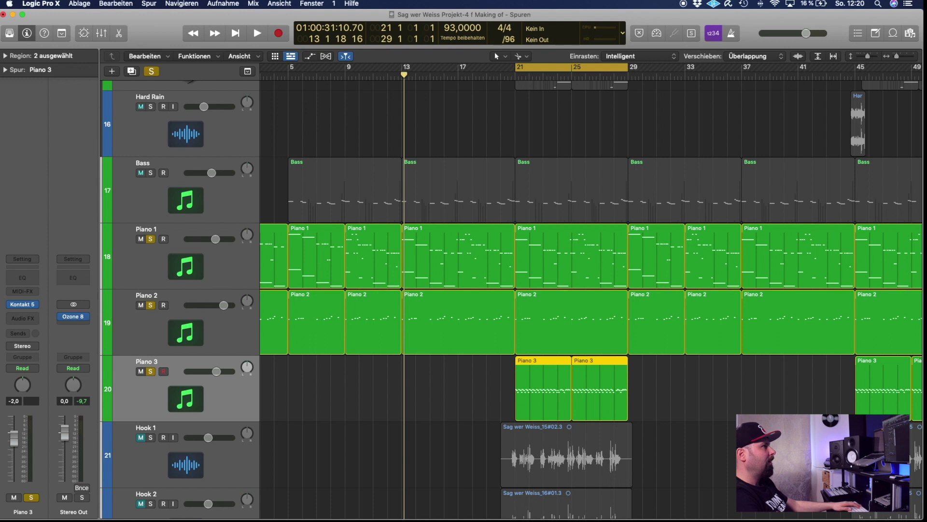
Listen to the Piano 3 regions across the cycle range while following their notes in the piano roll.
{"action": "key", "text": "p"}
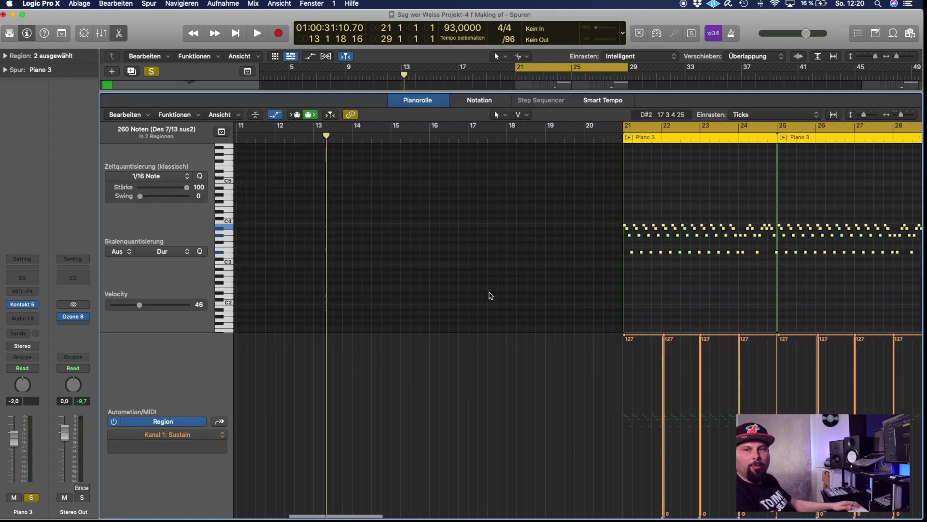
{"action": "key", "text": "space"}
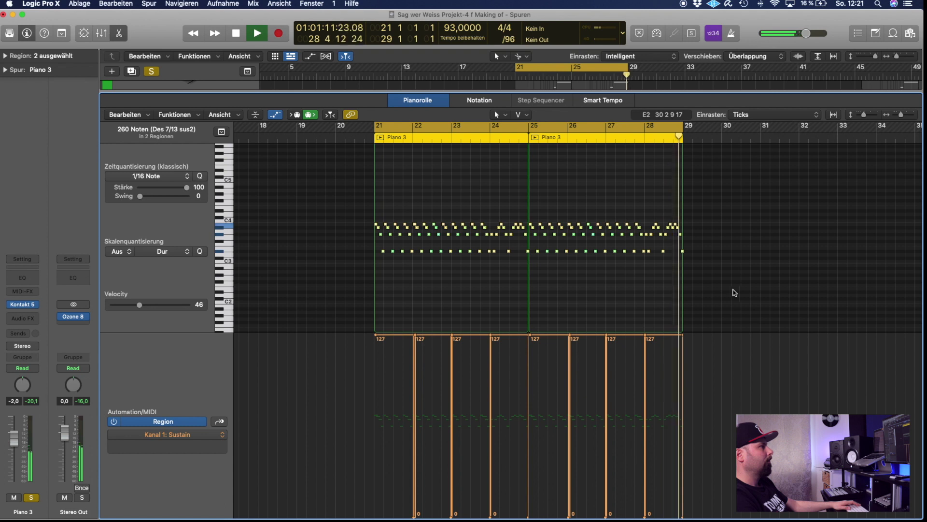
{"action": "key", "text": "space"}
{"action": "left_click", "coordinate": [119, 33]}
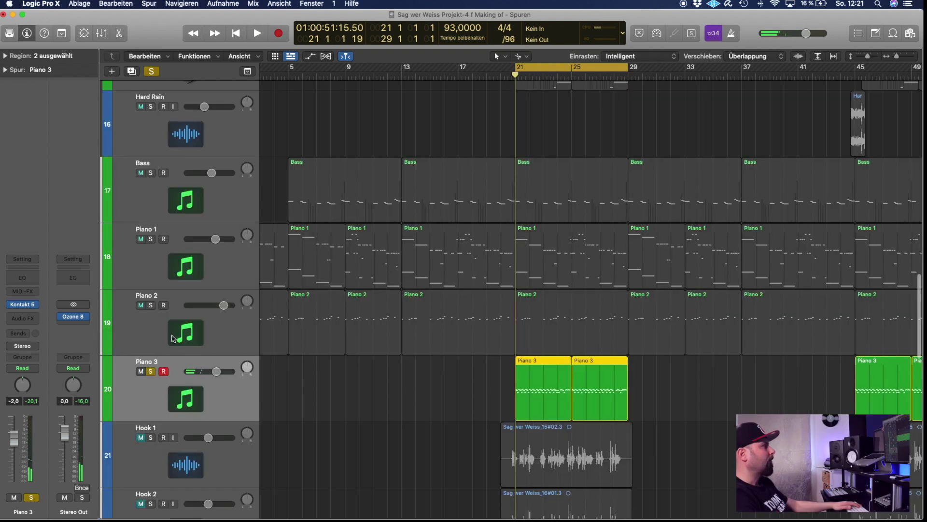
Solo Piano 1 and Piano 2 along with Piano 3 and listen to all three pianos together.
{"action": "left_click", "coordinate": [150, 239]}
{"action": "left_click", "coordinate": [150, 302]}
{"action": "scroll", "coordinate": [432, 432], "scroll_direction": "down", "scroll_amount": 1}
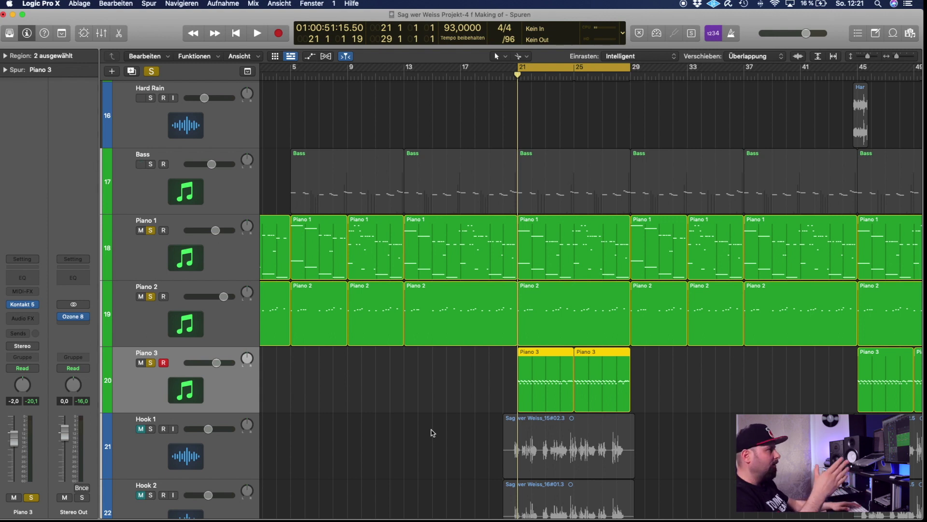
{"action": "key", "text": "space"}
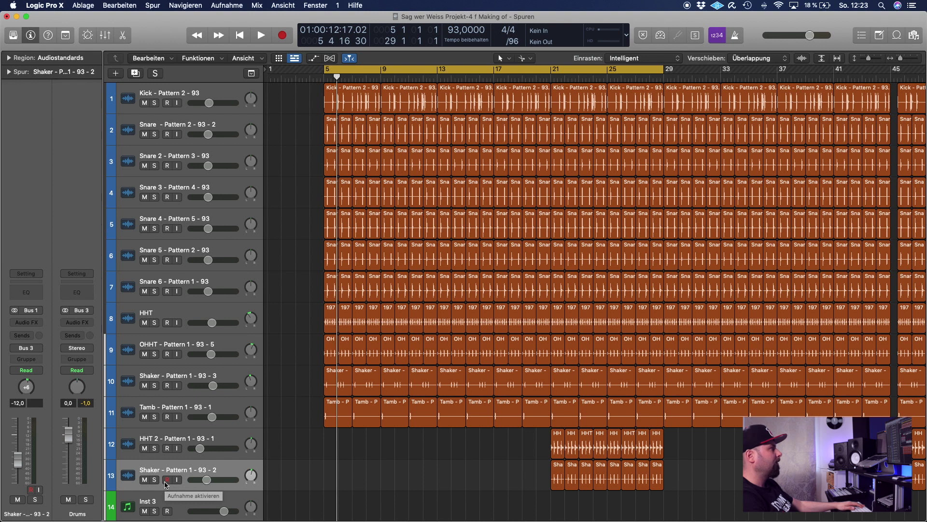
View the Beat Machine plug-in on the Inst 3 track and close its window.
{"action": "left_click", "coordinate": [148, 502]}
{"action": "left_click_drag", "start_coordinate": [524, 149], "coordinate": [506, 188]}
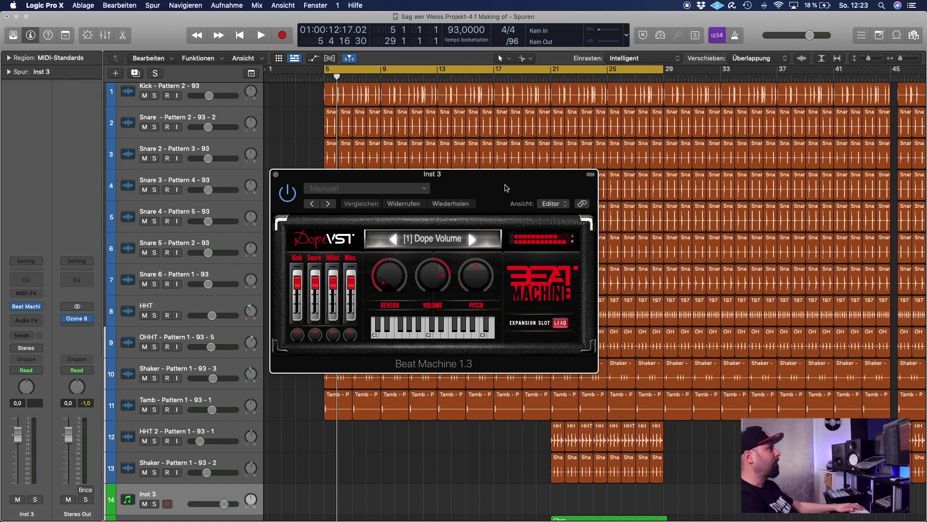
{"action": "left_click", "coordinate": [275, 174]}
Solo and audition the Kick - Pattern 2 - 93 track, and set Fatness to 45 % in its Sausage Fattener plug-in.
{"action": "key", "text": "s"}
{"action": "key", "text": "space"}
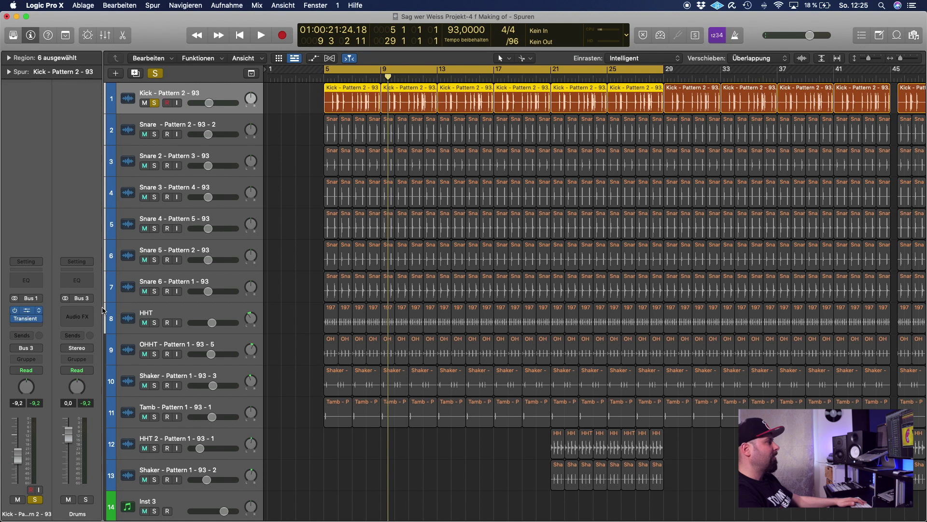
{"action": "left_click", "coordinate": [26, 314]}
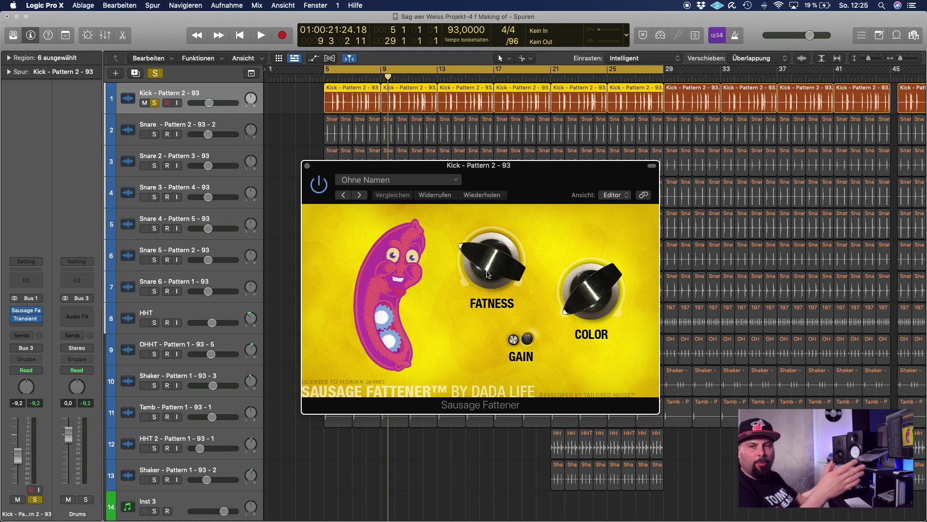
{"action": "left_click_drag", "start_coordinate": [488, 274], "coordinate": [497, 260]}
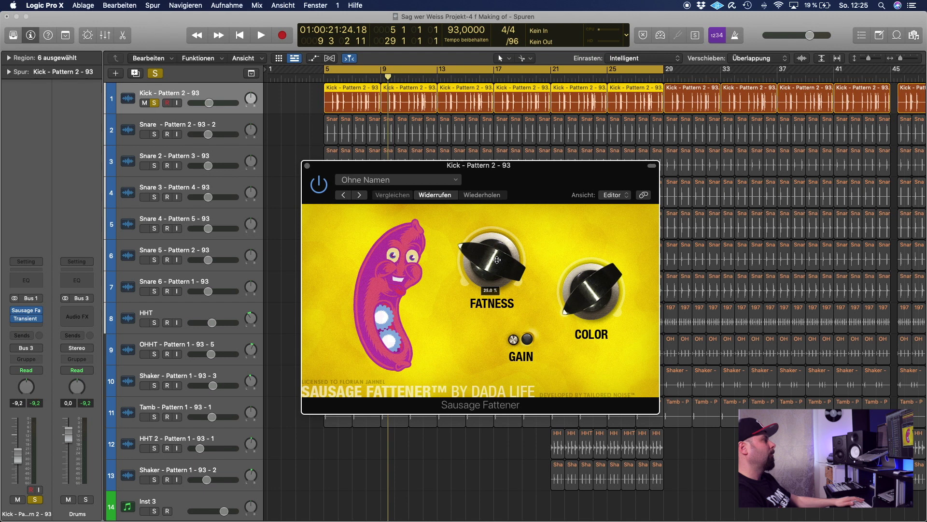
{"action": "left_click_drag", "start_coordinate": [497, 260], "coordinate": [487, 240]}
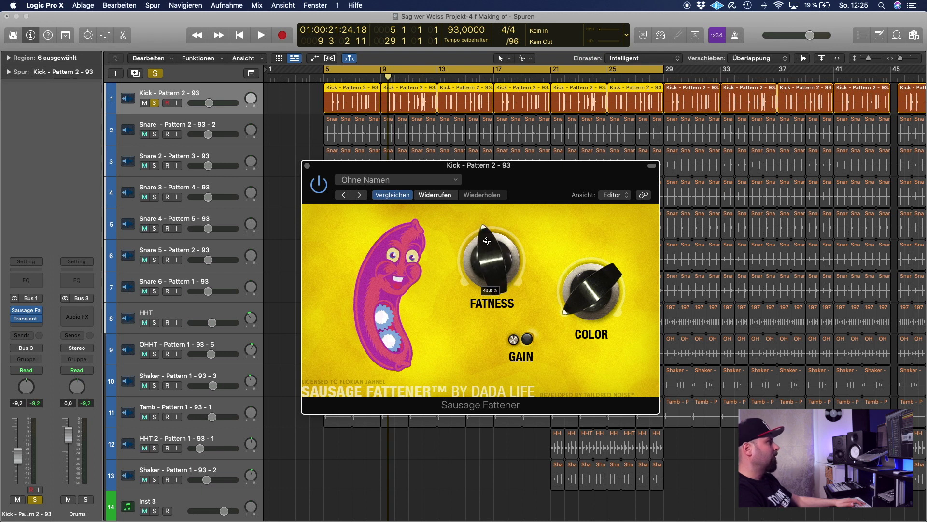
Open the Transient Master plug-in on the kick track and look over its attack, sustain and gain settings.
{"action": "left_click", "coordinate": [25, 316]}
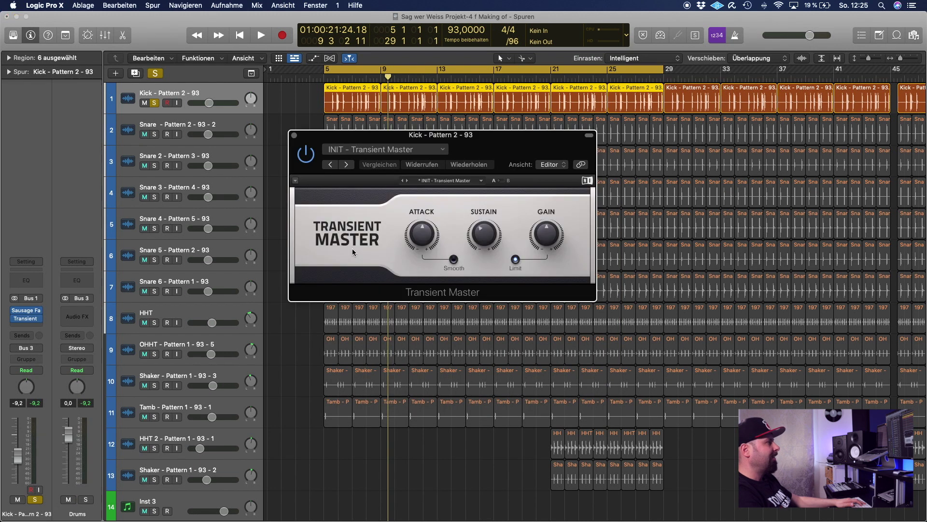
{"action": "left_click_drag", "start_coordinate": [472, 147], "coordinate": [471, 223]}
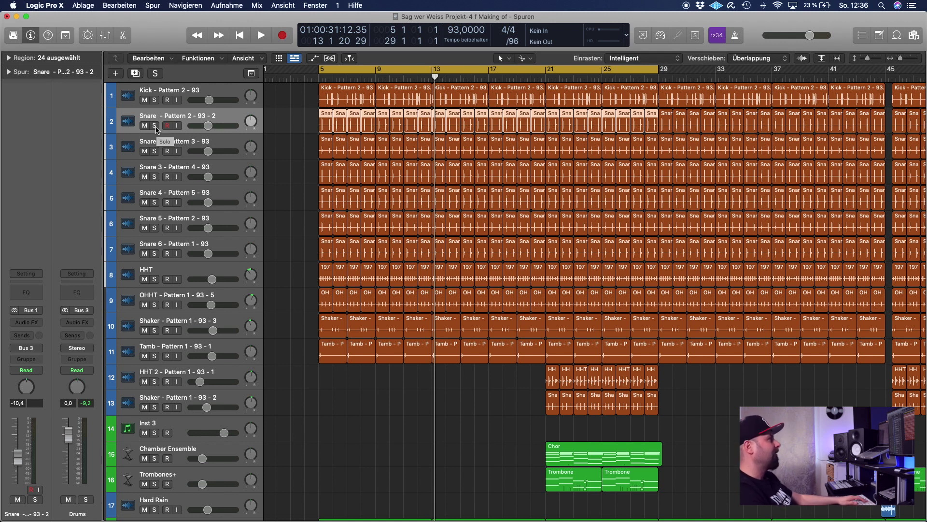
Solo all six snare tracks, listen to them together, and clear the solo.
{"action": "left_click_drag", "start_coordinate": [154, 125], "coordinate": [160, 249]}
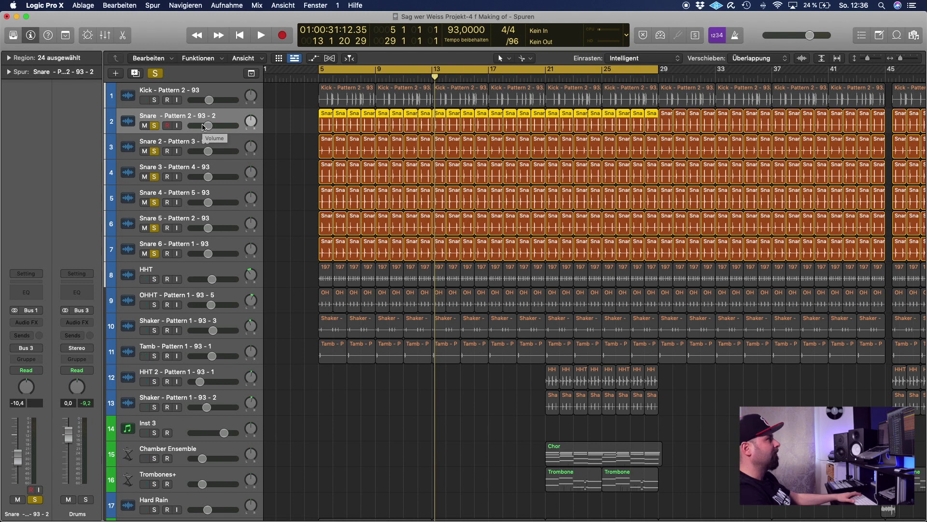
{"action": "key", "text": "super+Down"}
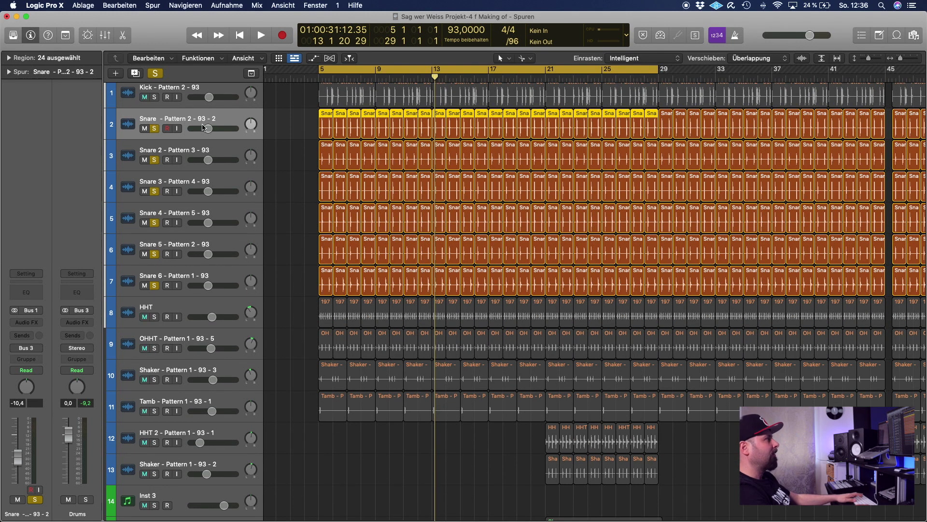
{"action": "key", "text": "space"}
{"action": "key", "text": "super+Right"}
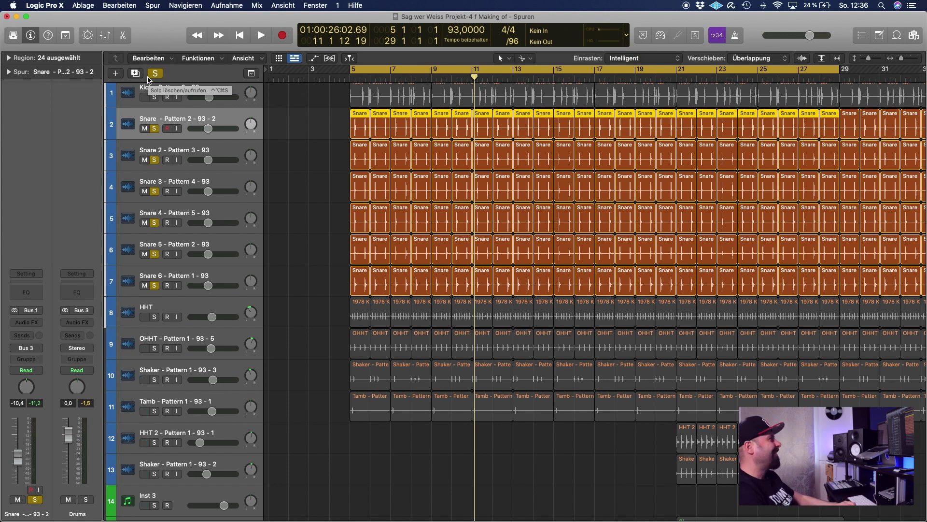
{"action": "scroll", "coordinate": [150, 78], "scroll_direction": "up", "scroll_amount": 2}
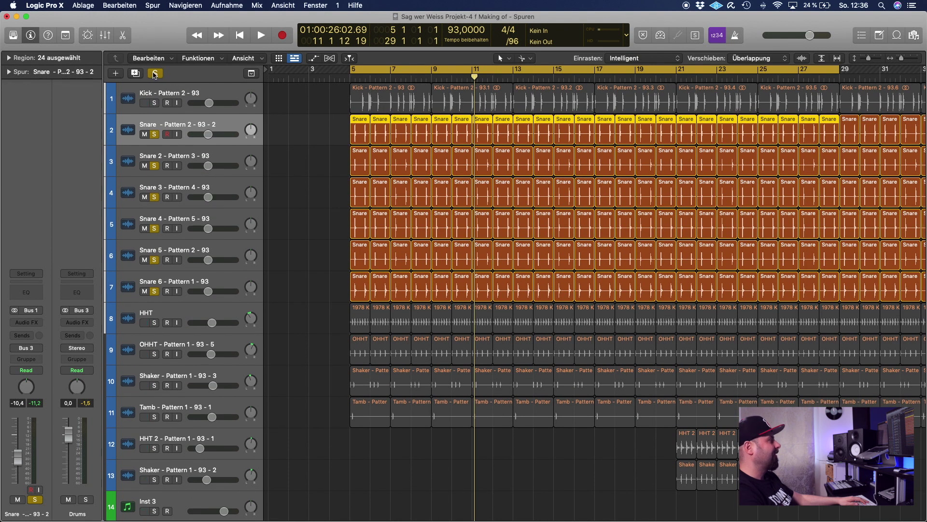
{"action": "left_click", "coordinate": [155, 73]}
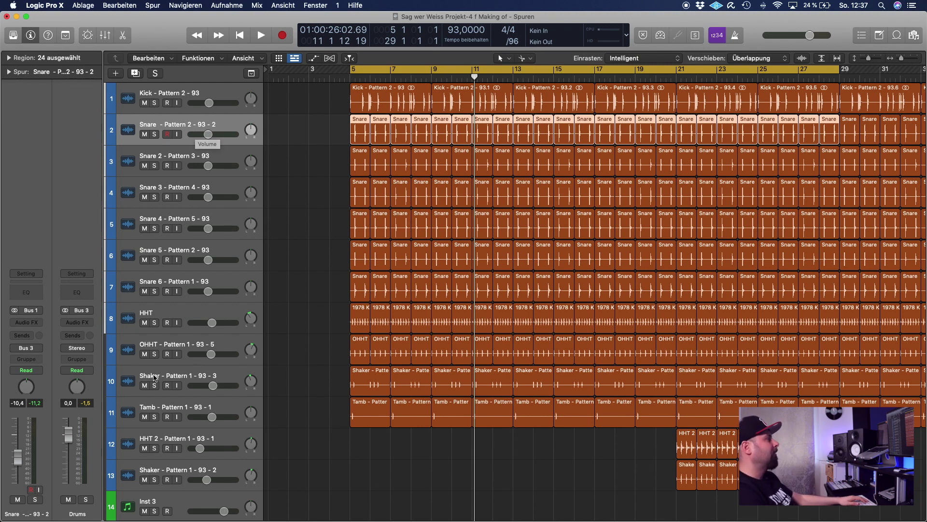
Solo and audition the HHT track, and view the filter curve in its Channel EQ.
{"action": "left_click", "coordinate": [178, 313]}
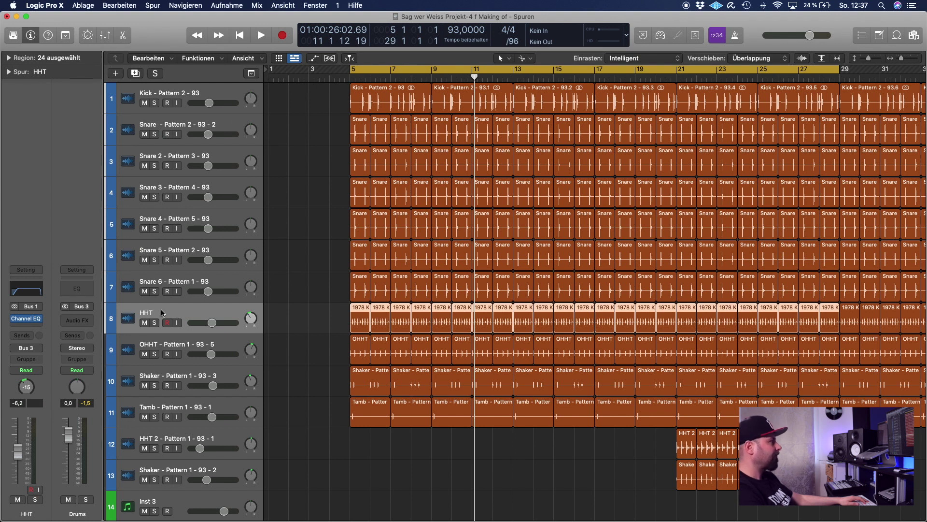
{"action": "left_click", "coordinate": [154, 323]}
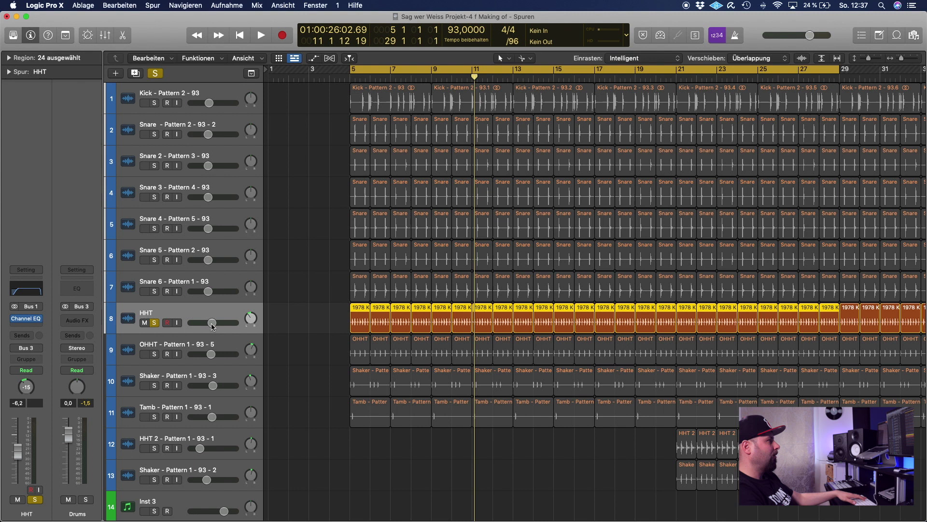
{"action": "key", "text": "shift+space"}
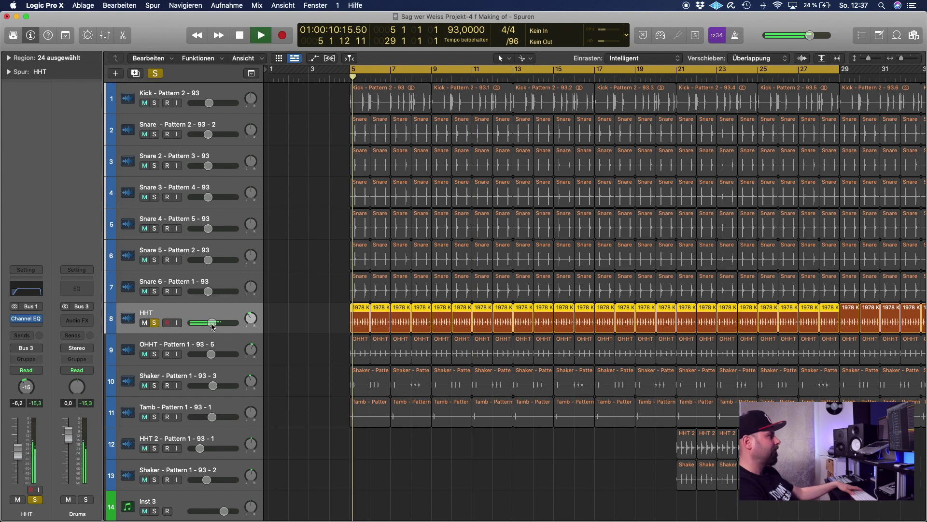
{"action": "key", "text": "super+Right"}
{"action": "key", "text": "super+Right"}
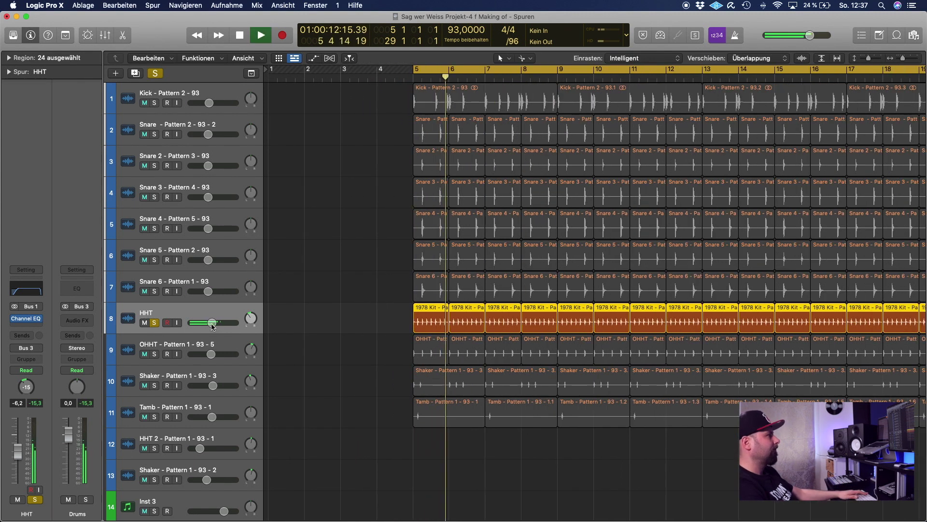
{"action": "scroll", "coordinate": [317, 312], "scroll_direction": "right", "scroll_amount": 2}
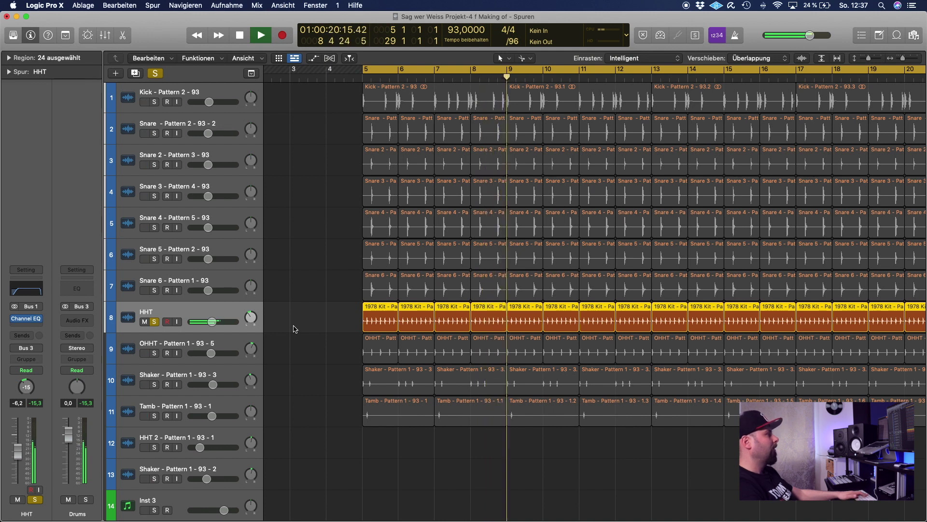
{"action": "key", "text": "space"}
{"action": "left_click", "coordinate": [155, 323]}
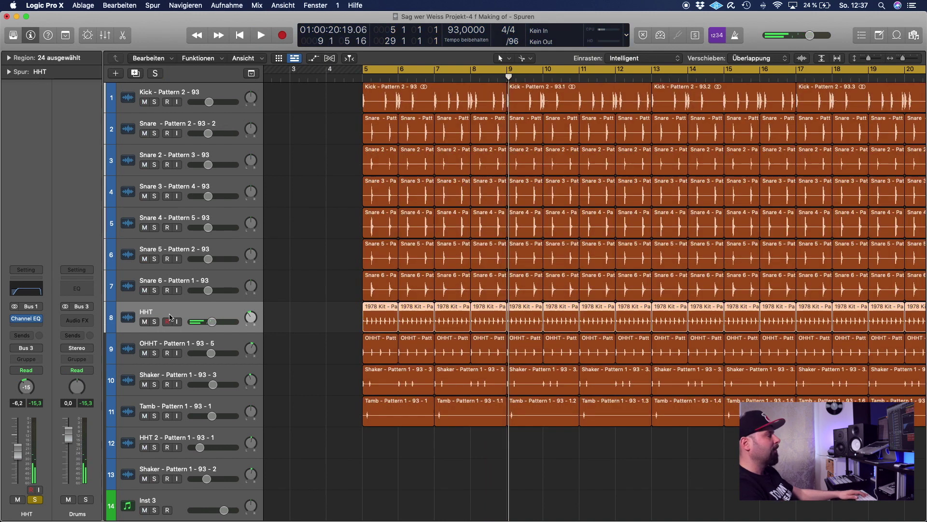
{"action": "left_click", "coordinate": [24, 320]}
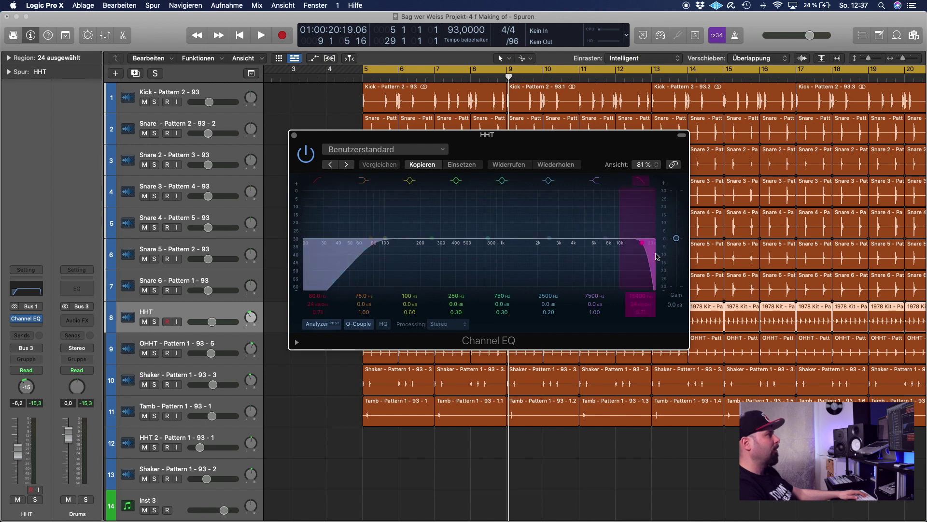
{"action": "left_click", "coordinate": [294, 136]}
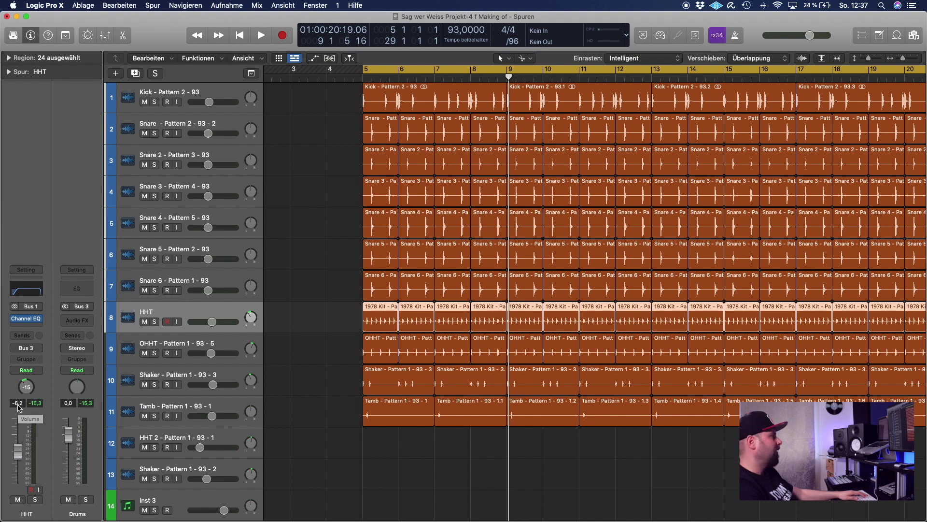
Solo the OHHT - Pattern 1 - 93 - 5 track, listen to it, and unsolo it.
{"action": "left_click", "coordinate": [183, 345]}
{"action": "left_click", "coordinate": [154, 353]}
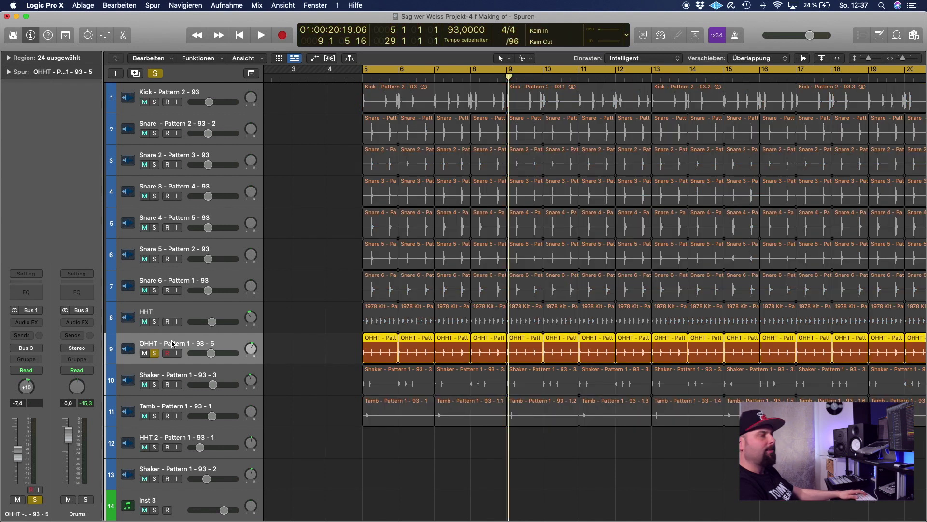
{"action": "key", "text": "shift+space"}
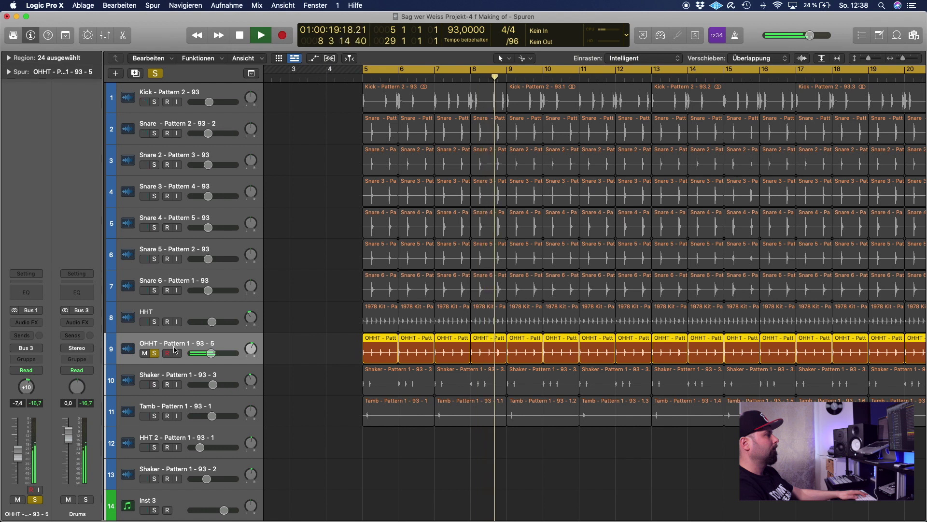
{"action": "key", "text": "space"}
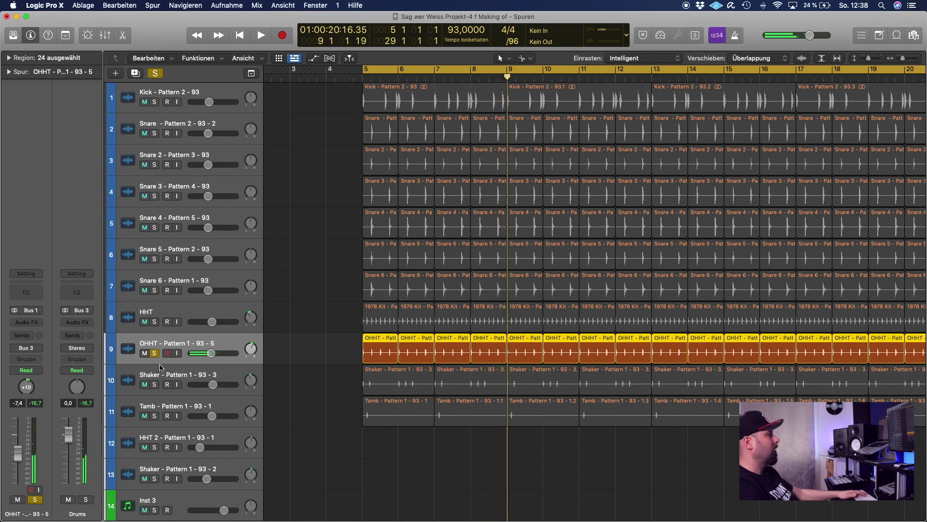
{"action": "left_click", "coordinate": [154, 353]}
Solo the Shaker - Pattern 1 - 93 - 3 track, listen to it, and unsolo it.
{"action": "left_click", "coordinate": [151, 385]}
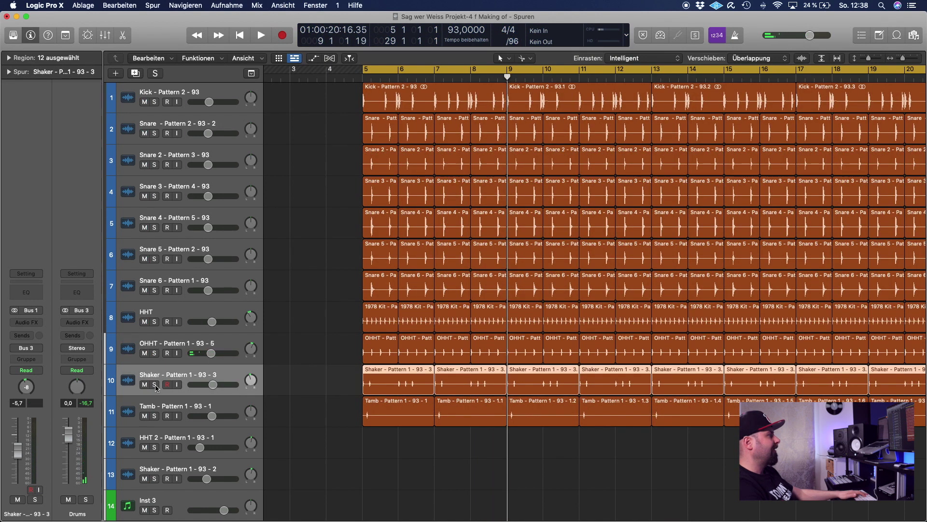
{"action": "left_click", "coordinate": [155, 384]}
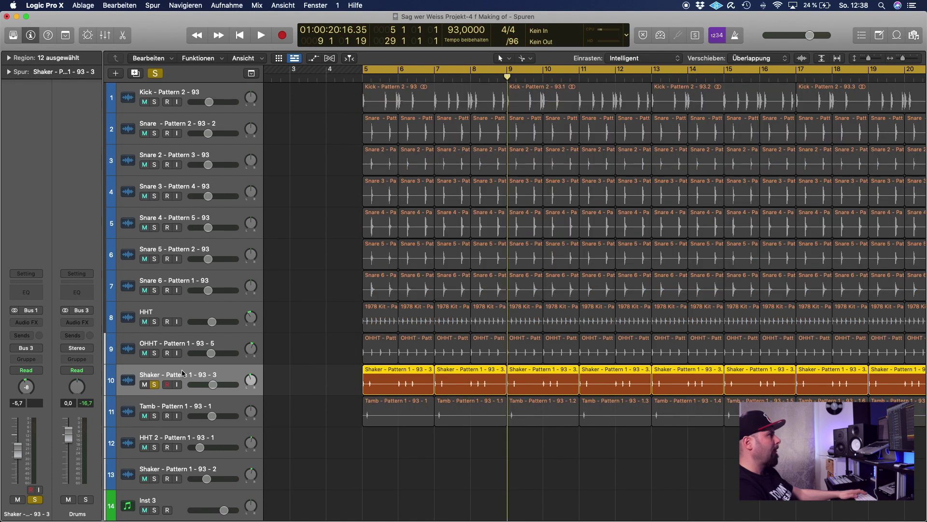
{"action": "key", "text": "shift+space"}
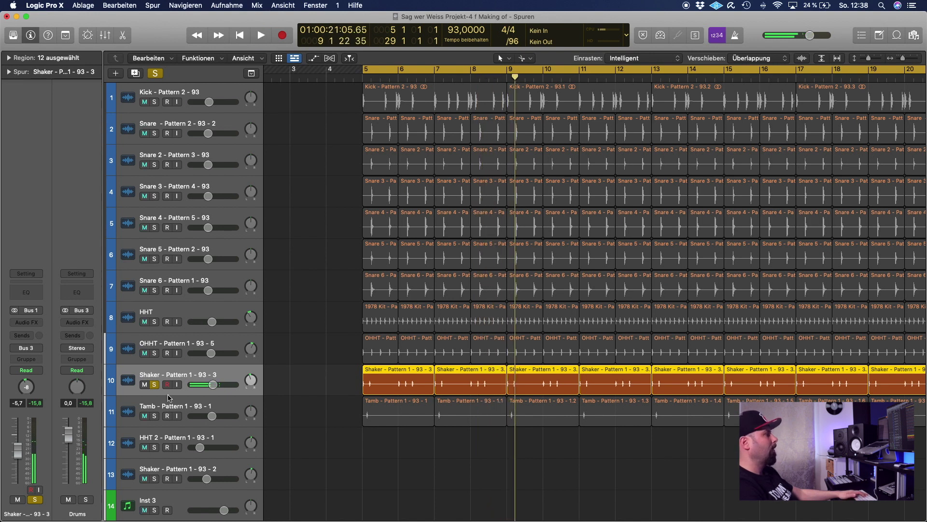
{"action": "left_click", "coordinate": [155, 386]}
Solo the Tamb - Pattern 1 - 93 - 1 track, listen to it, and unsolo it.
{"action": "left_click", "coordinate": [155, 419]}
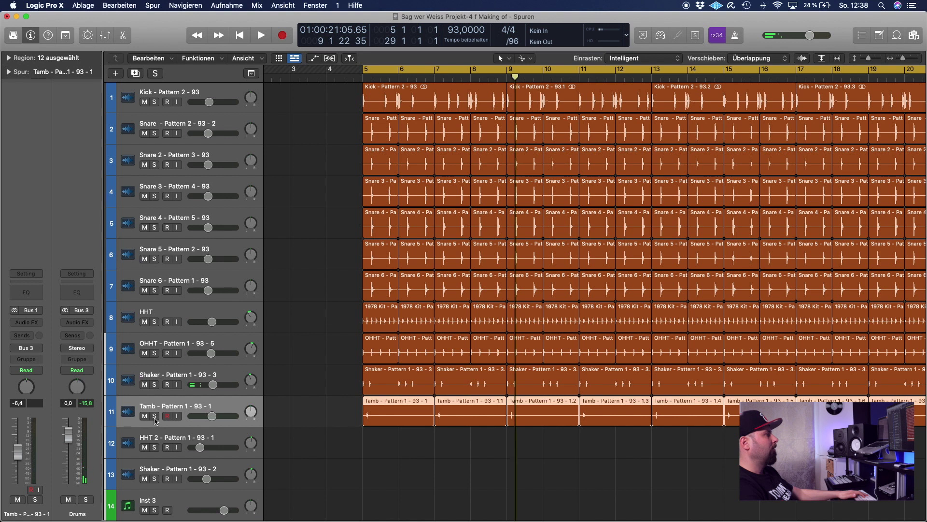
{"action": "left_click", "coordinate": [154, 417]}
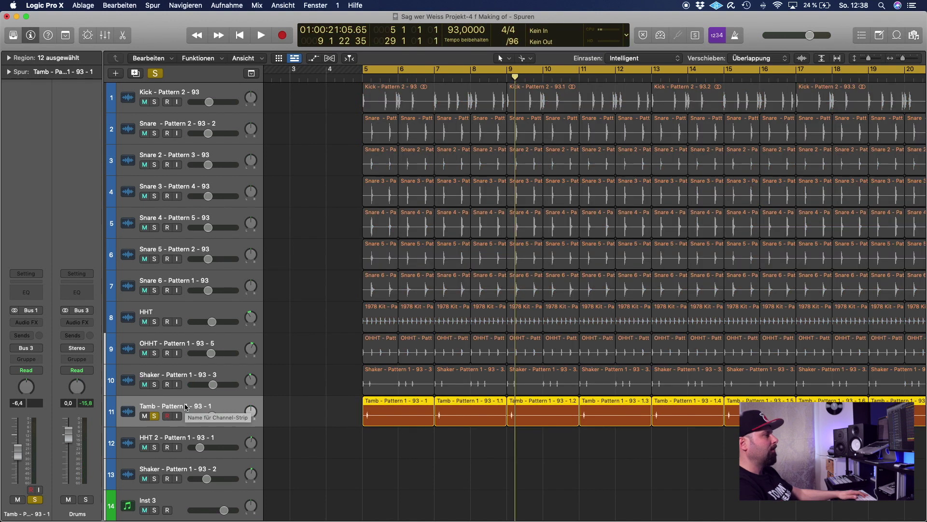
{"action": "key", "text": "space"}
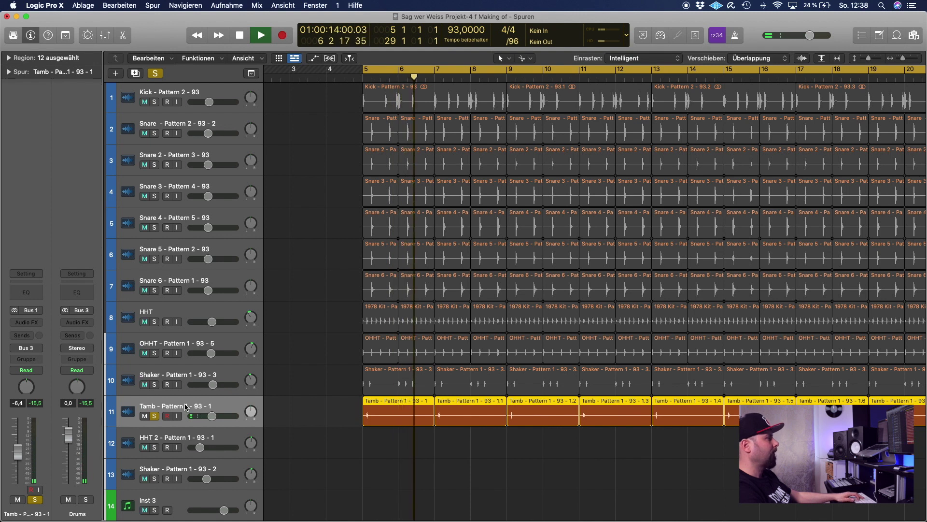
{"action": "key", "text": "space"}
{"action": "key", "text": "s"}
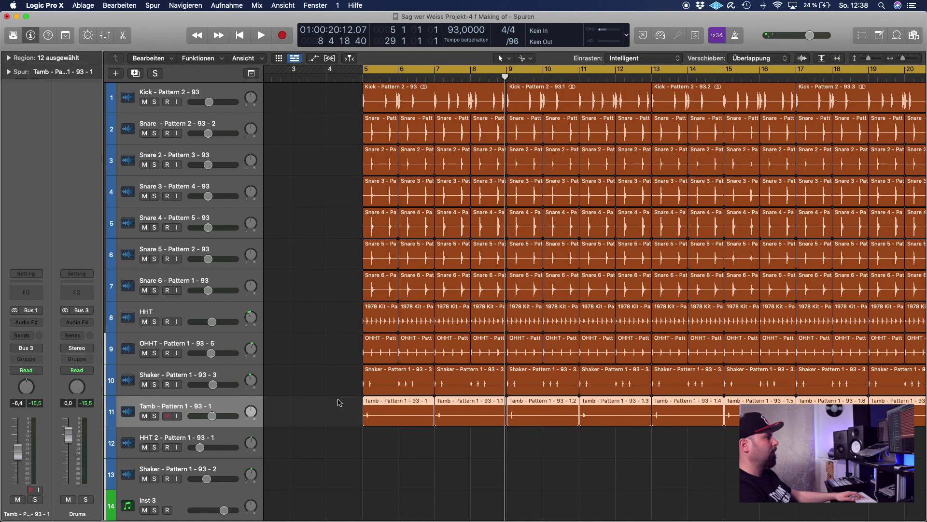
Set the cycle range from bar 21 to bar 29, over the HHT 2 and second shaker regions.
{"action": "scroll", "coordinate": [339, 402], "scroll_direction": "down", "scroll_amount": 3}
{"action": "scroll", "coordinate": [340, 403], "scroll_direction": "right", "scroll_amount": 10}
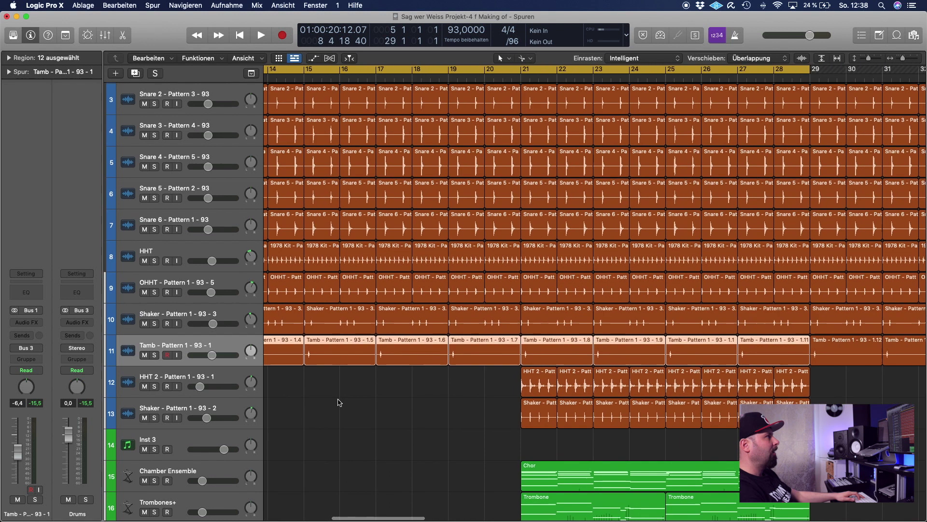
{"action": "scroll", "coordinate": [340, 402], "scroll_direction": "right", "scroll_amount": 4}
{"action": "left_click_drag", "start_coordinate": [410, 72], "coordinate": [692, 91]}
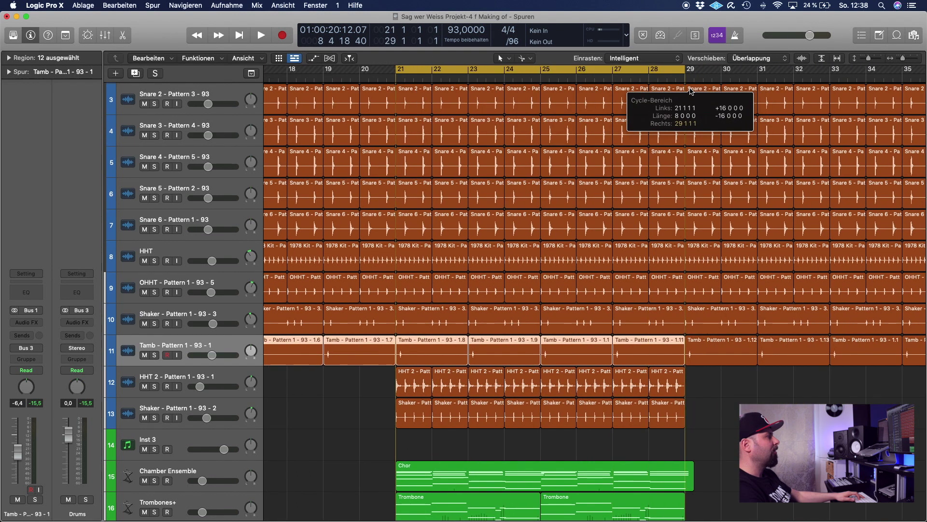
Solo the HHT 2 - Pattern 1 - 93 - 1 track, listen to it, and unsolo it.
{"action": "left_click", "coordinate": [208, 377]}
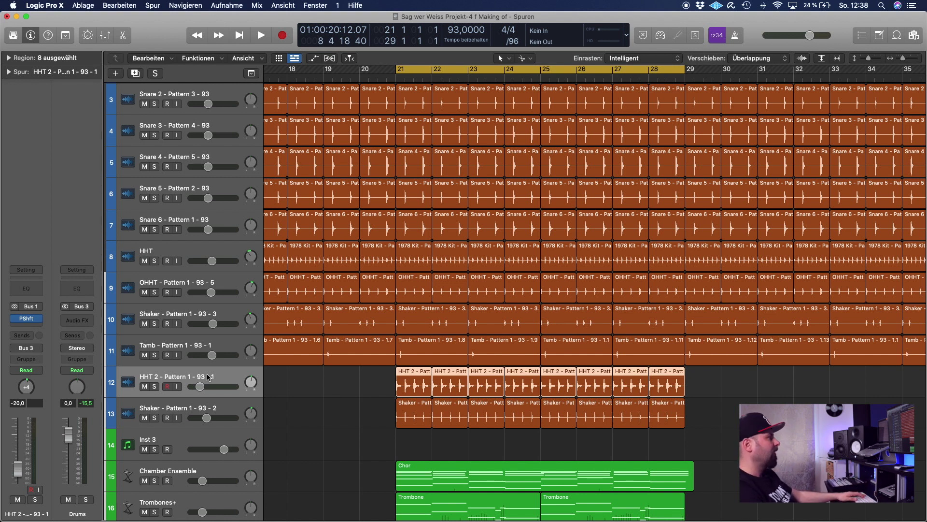
{"action": "left_click", "coordinate": [154, 386]}
{"action": "key", "text": "space"}
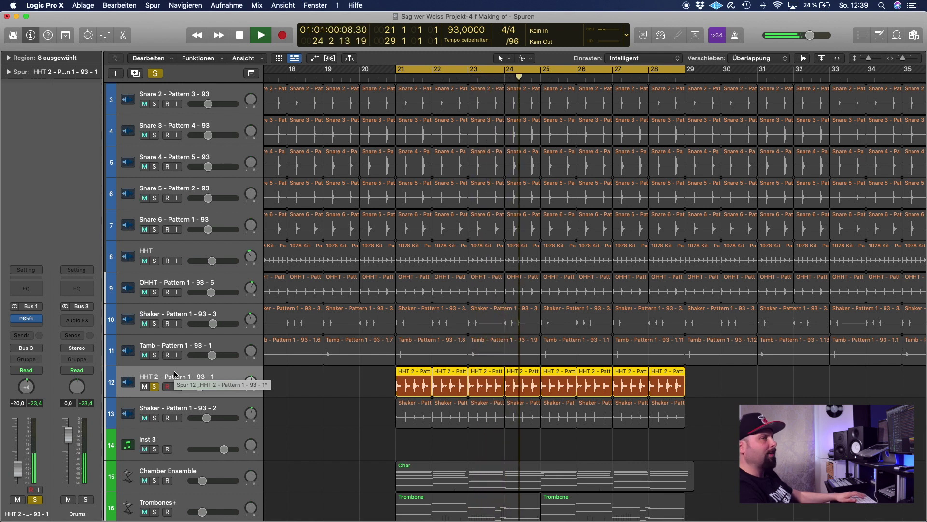
{"action": "key", "text": "space"}
{"action": "left_click", "coordinate": [154, 386]}
Solo the Shaker - Pattern 1 - 93 - 2 track, listen to it, and unsolo it.
{"action": "left_click", "coordinate": [183, 414]}
{"action": "left_click", "coordinate": [155, 417]}
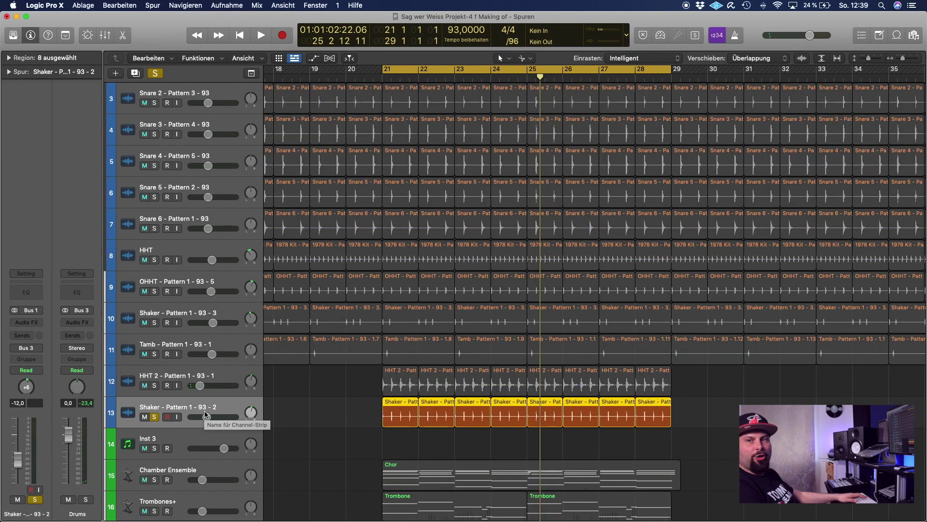
{"action": "key", "text": "shift+space"}
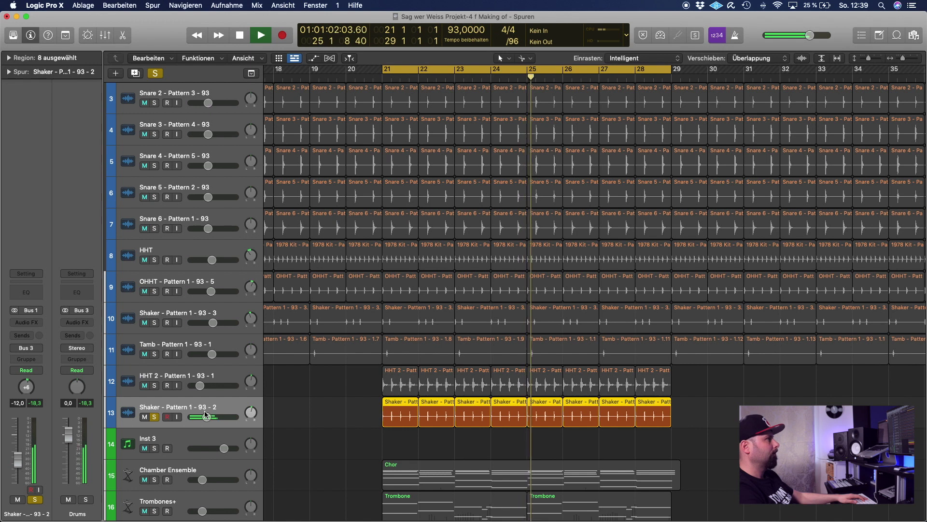
{"action": "key", "text": "space"}
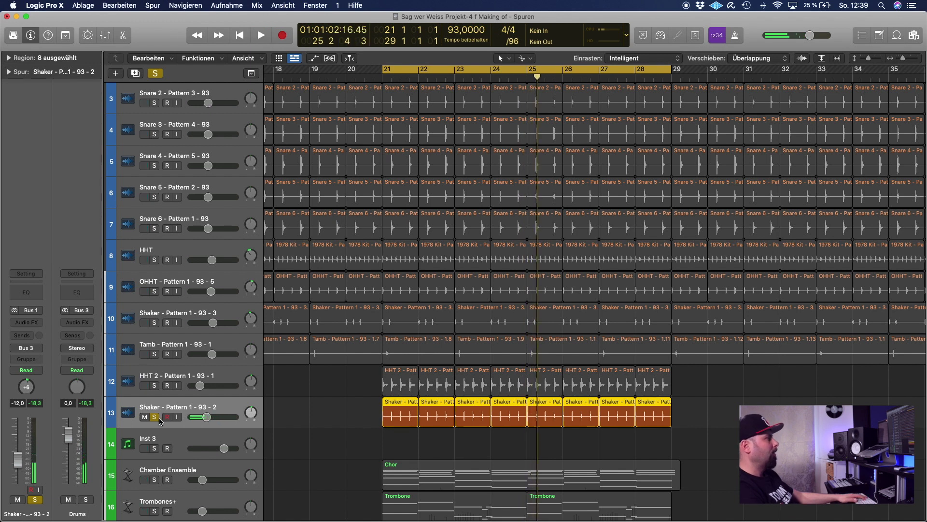
{"action": "left_click", "coordinate": [154, 417]}
Solo the Drums bus, listen to all drum tracks together, and clear the solo.
{"action": "left_click", "coordinate": [87, 500]}
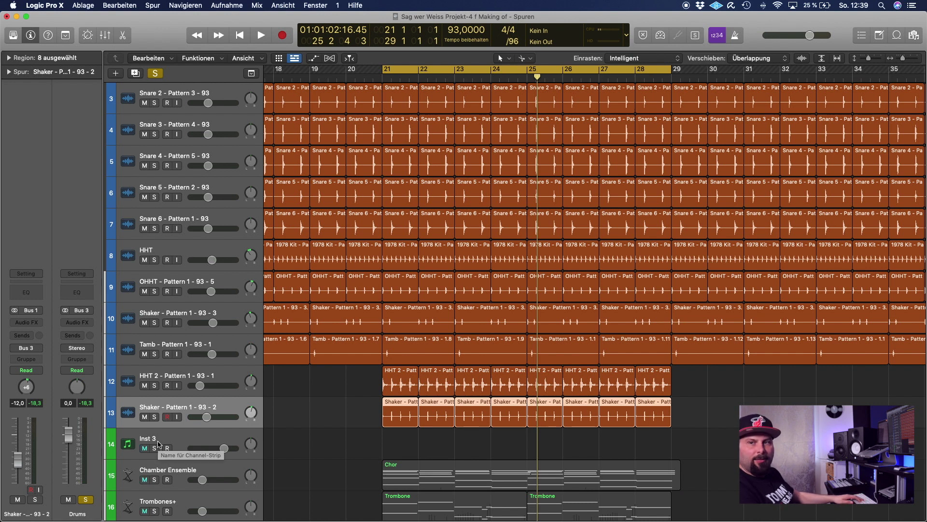
{"action": "key", "text": "space"}
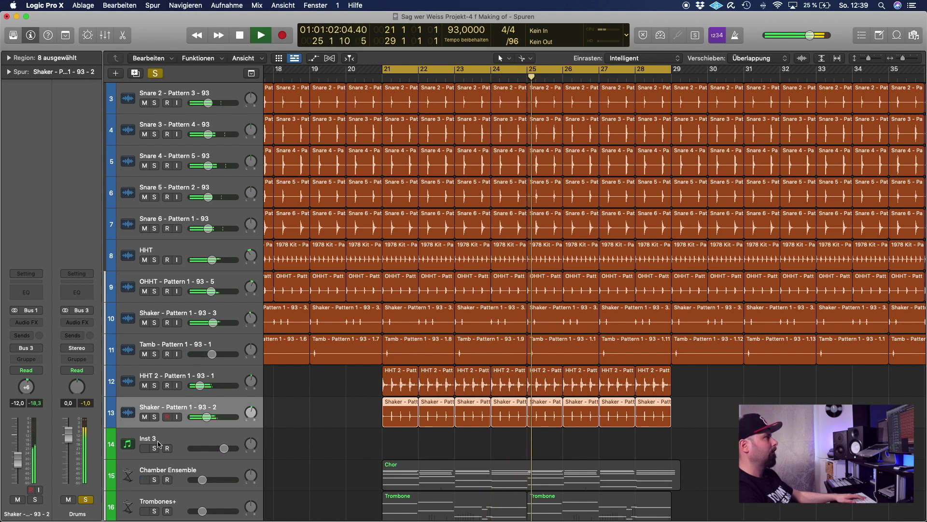
{"action": "key", "text": "space"}
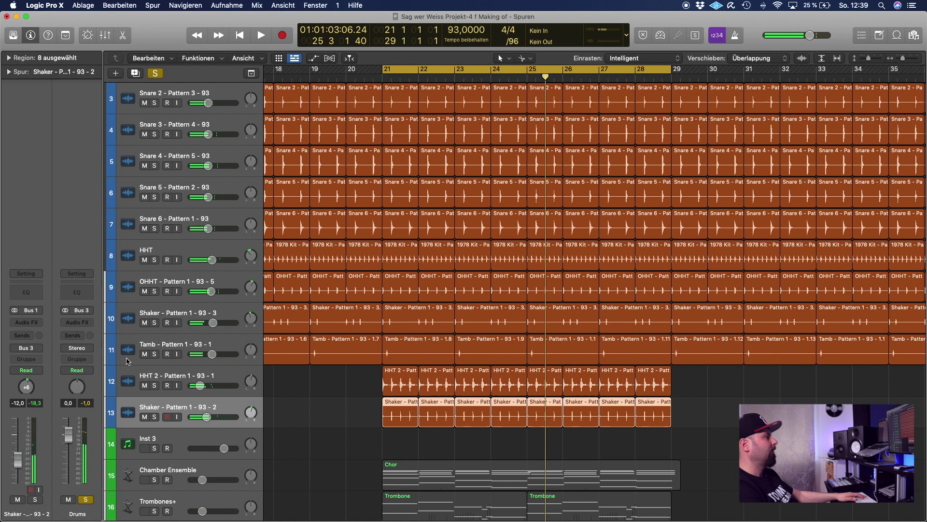
{"action": "left_click", "coordinate": [155, 73]}
Show the Trilian plug-in of the Bass track and move its window over the piano roll.
{"action": "left_click", "coordinate": [311, 413]}
{"action": "scroll", "coordinate": [312, 413], "scroll_direction": "left", "scroll_amount": 3}
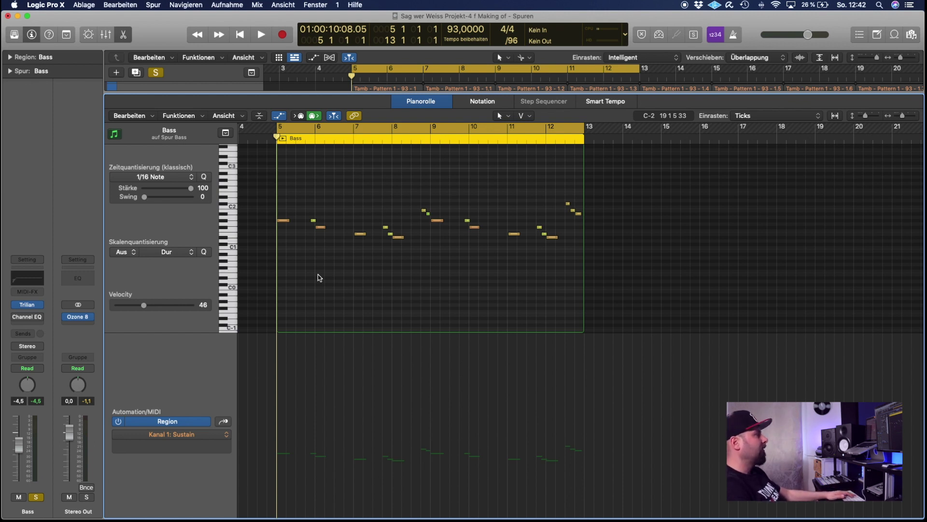
{"action": "key", "text": "v"}
{"action": "left_click_drag", "start_coordinate": [411, 85], "coordinate": [538, 121]}
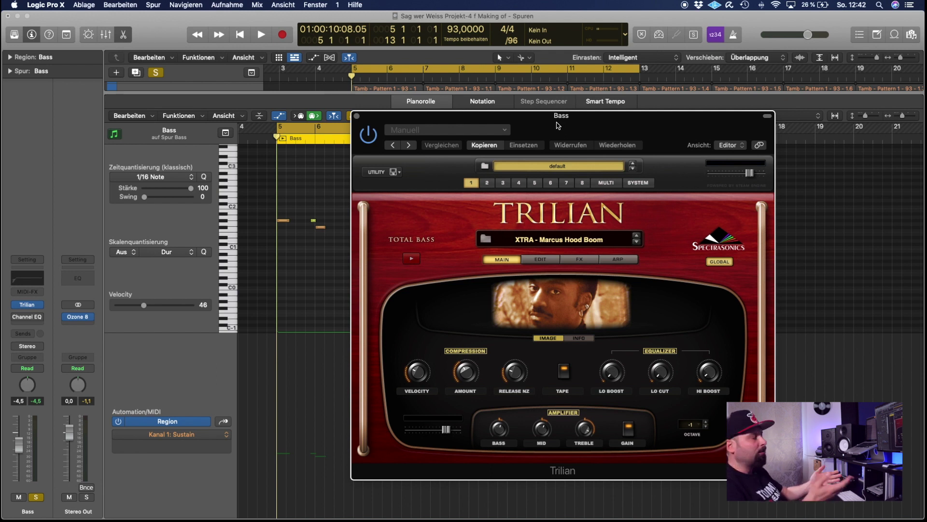
Close the Trilian window, listen to the Bass region in the piano roll, stop playback and close the editor.
{"action": "left_click_drag", "start_coordinate": [611, 125], "coordinate": [517, 117]}
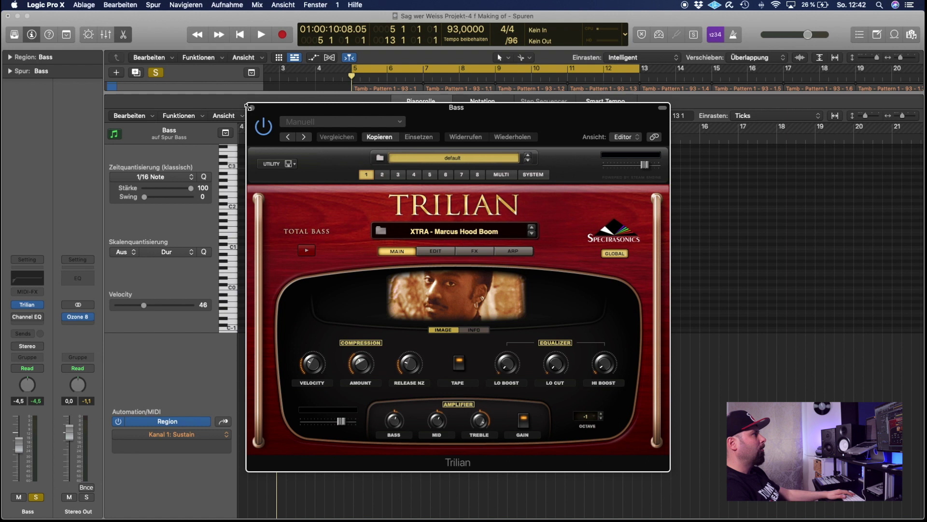
{"action": "left_click", "coordinate": [251, 108]}
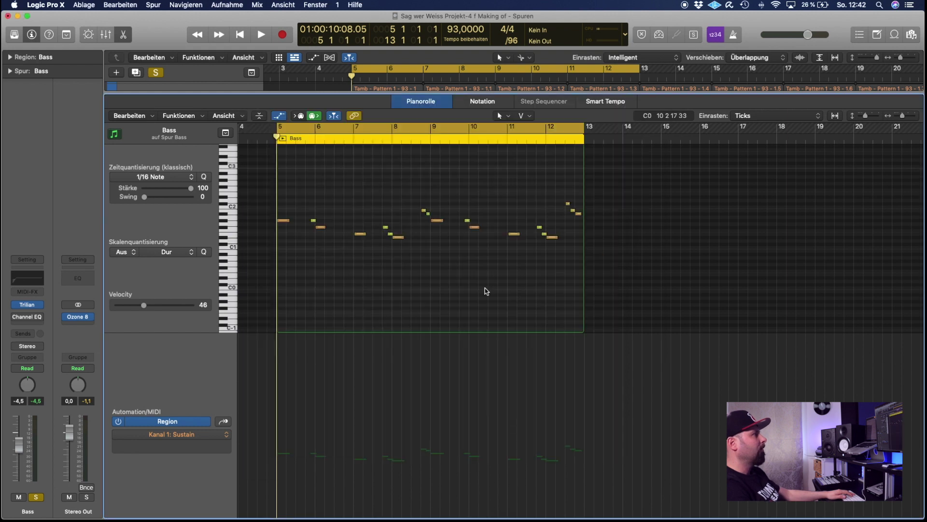
{"action": "key", "text": "space"}
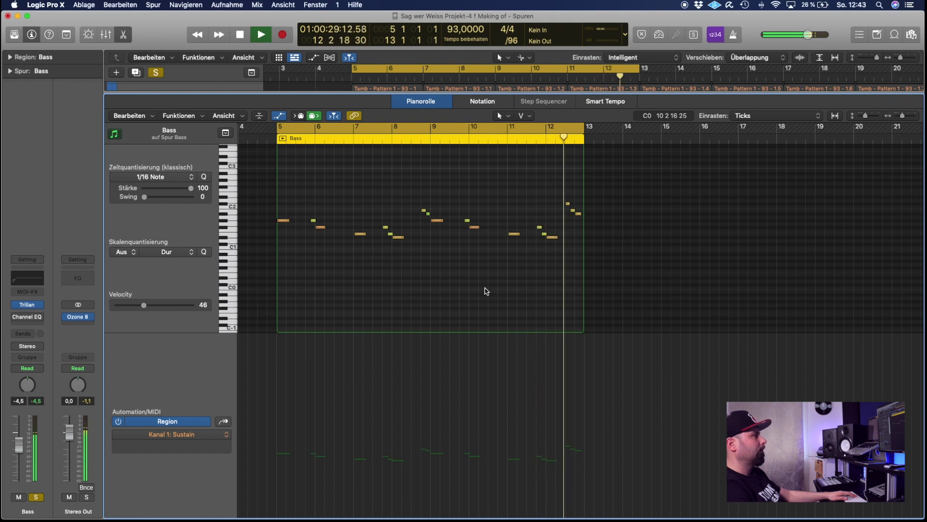
{"action": "key", "text": "space"}
{"action": "left_click", "coordinate": [124, 35]}
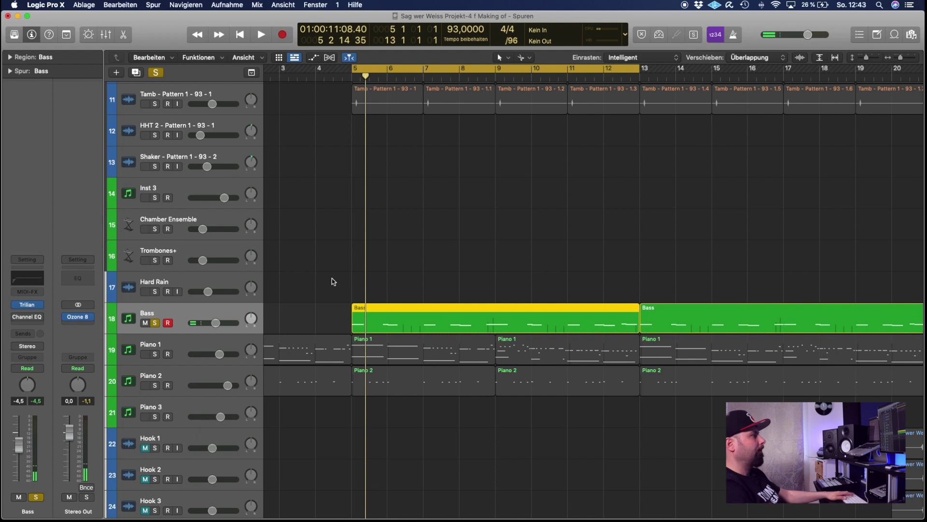
Unsolo the Bass track and move the cycle range to bars 21 to 29.
{"action": "key", "text": "super+Left"}
{"action": "key", "text": "super+Left"}
{"action": "key", "text": "super+Left"}
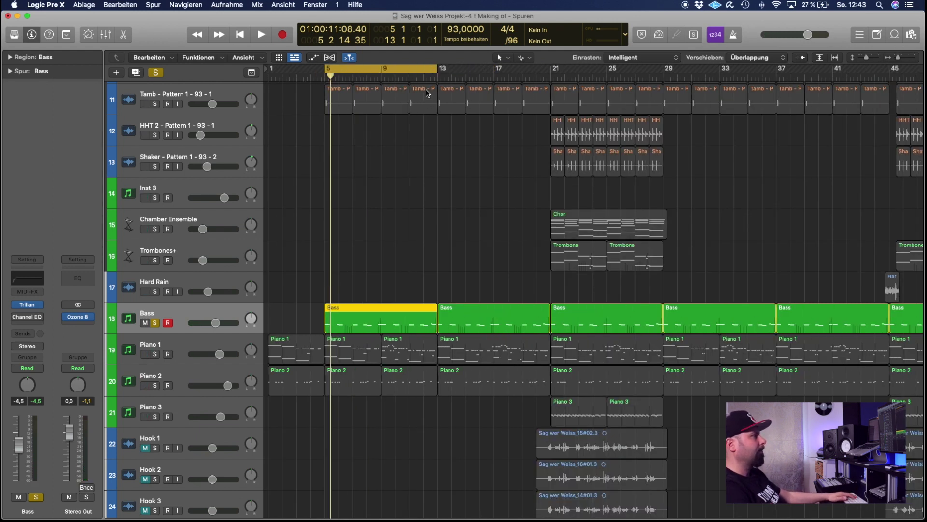
{"action": "scroll", "coordinate": [423, 91], "scroll_direction": "up", "scroll_amount": 2}
{"action": "scroll", "coordinate": [422, 90], "scroll_direction": "down", "scroll_amount": 8}
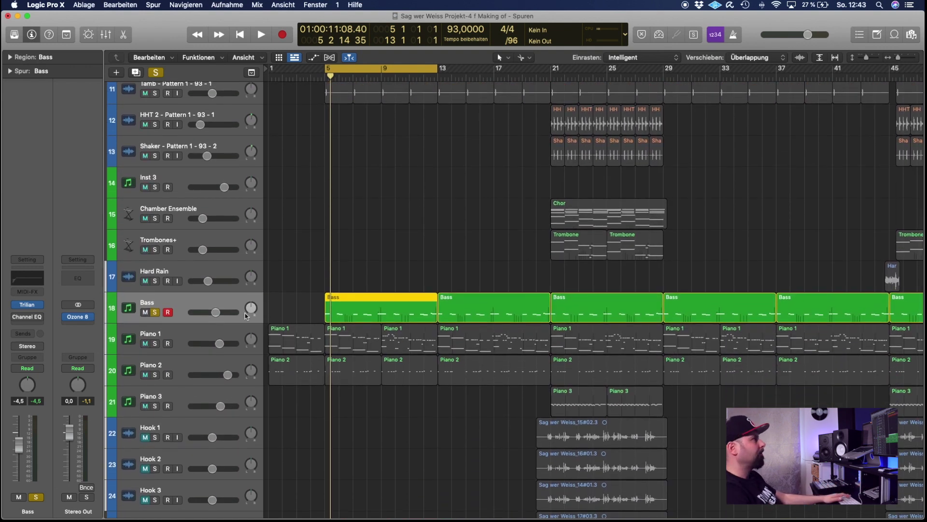
{"action": "left_click", "coordinate": [154, 312]}
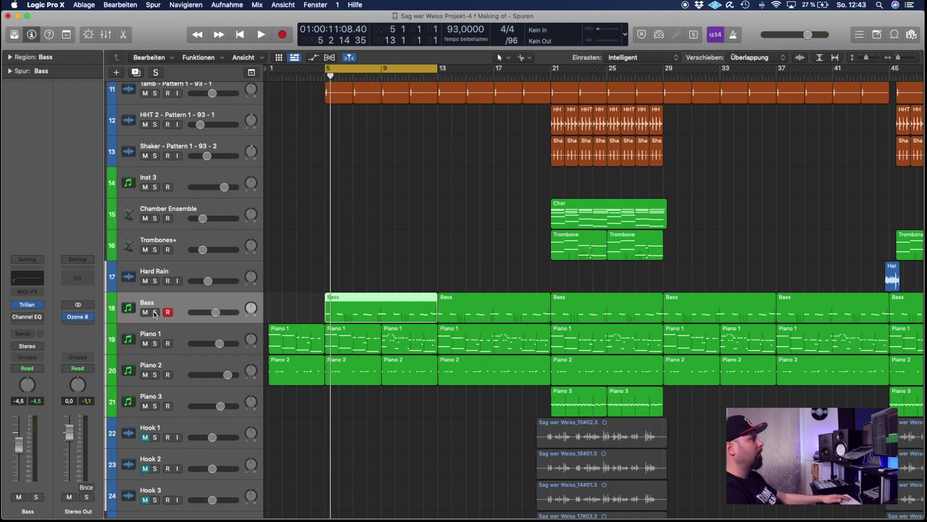
{"action": "left_click_drag", "start_coordinate": [363, 69], "coordinate": [589, 68]}
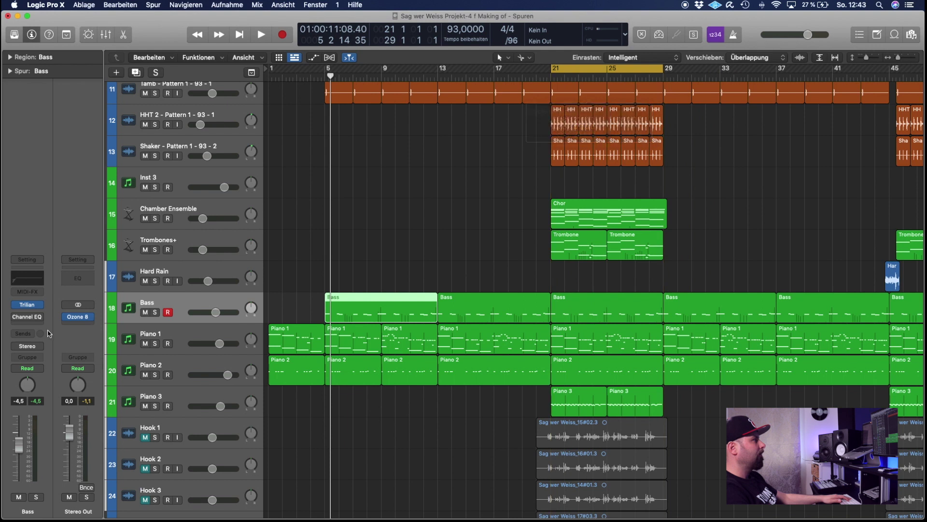
Solo the Chamber Ensemble track, show its Sampler instrument settings, and close the plug-in window.
{"action": "left_click", "coordinate": [189, 209]}
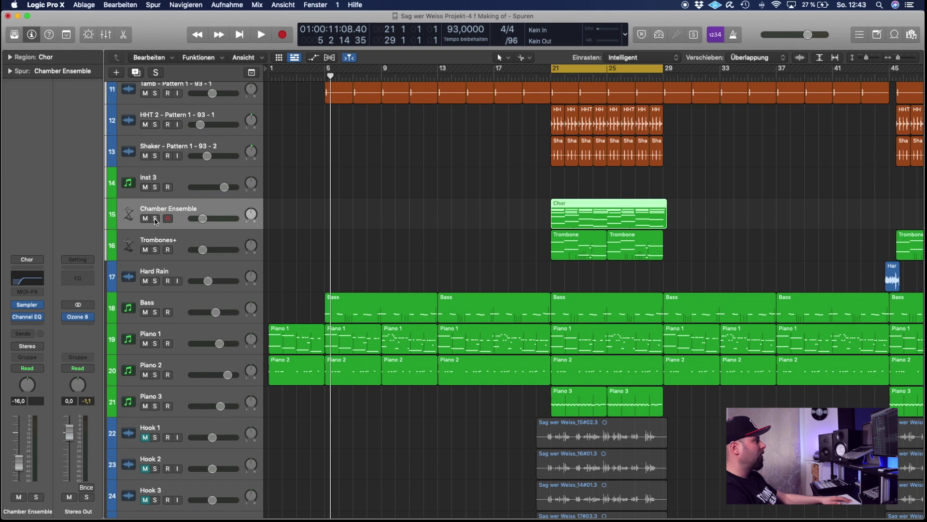
{"action": "left_click", "coordinate": [155, 218]}
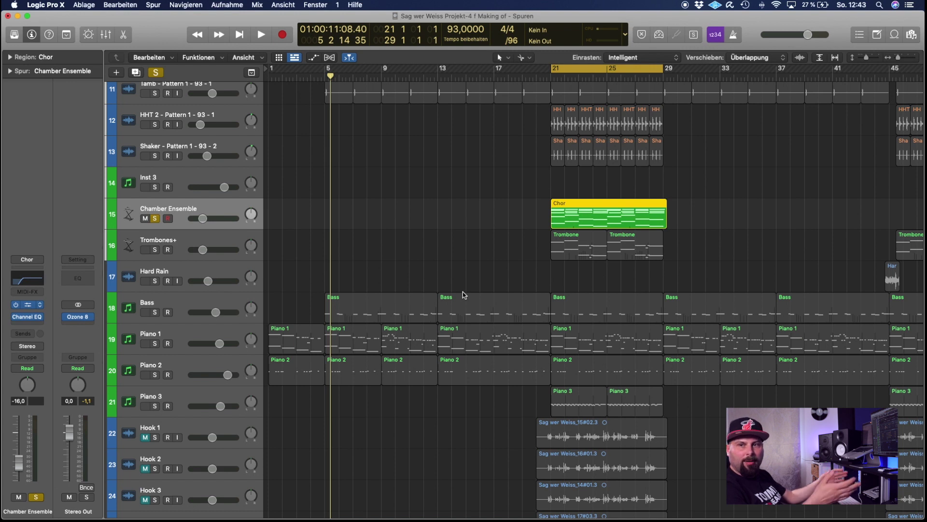
{"action": "key", "text": "v"}
{"action": "left_click_drag", "start_coordinate": [615, 158], "coordinate": [480, 112]}
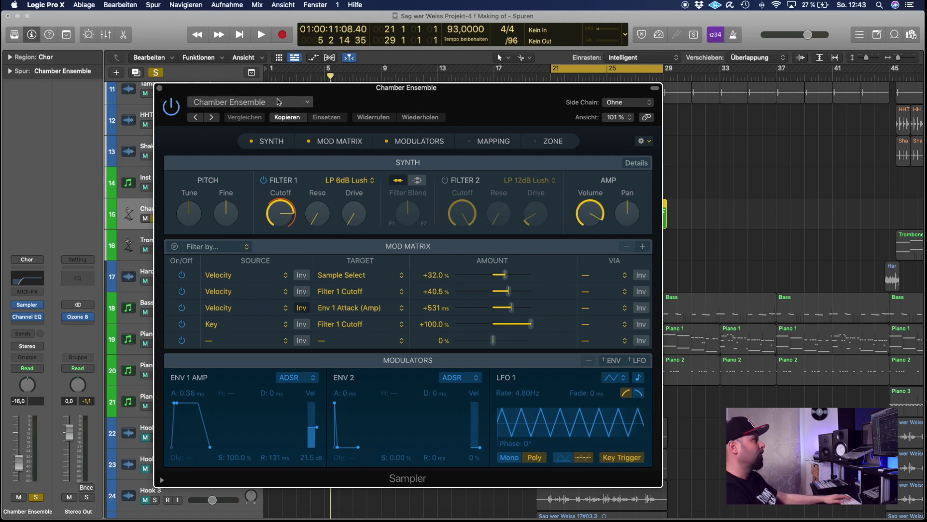
{"action": "key", "text": "super+w"}
Play the soloed Chor region while showing its notes in the piano roll, stop playback and close the editor.
{"action": "key", "text": "space"}
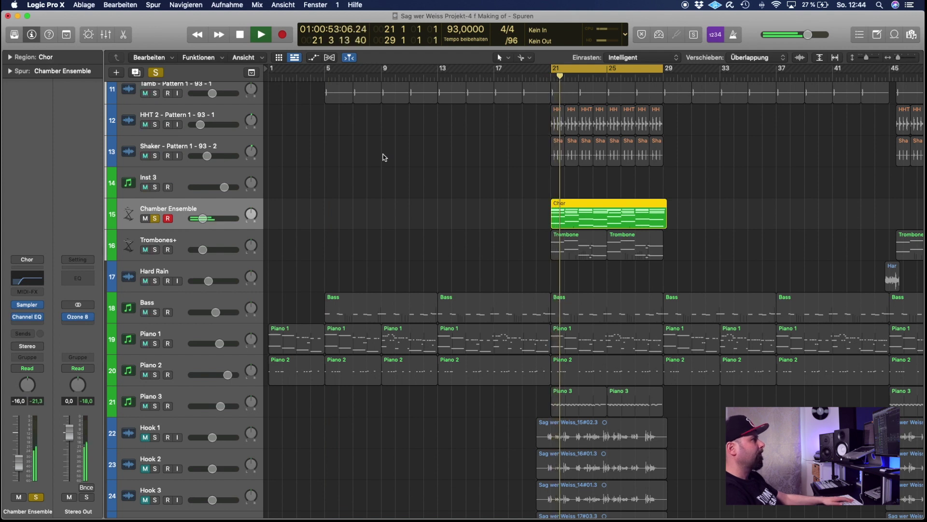
{"action": "key", "text": "e"}
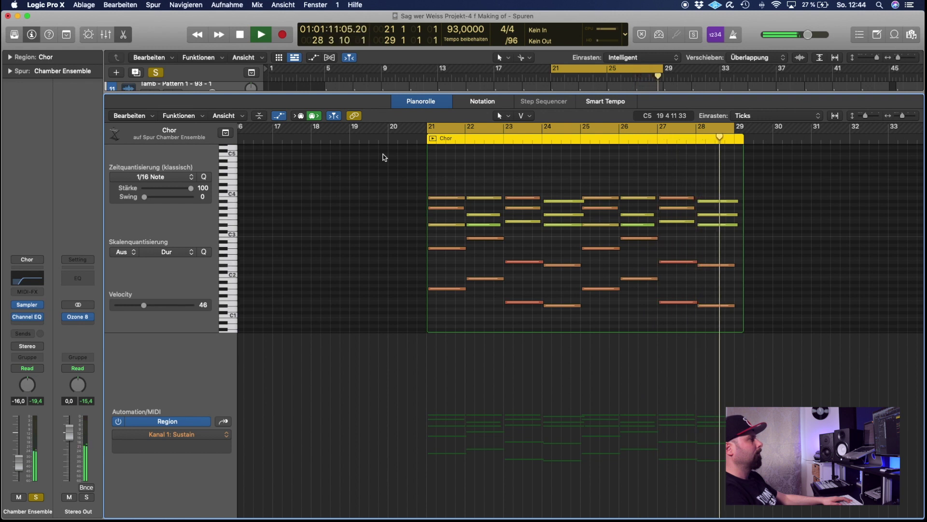
{"action": "key", "text": "p"}
{"action": "key", "text": "space"}
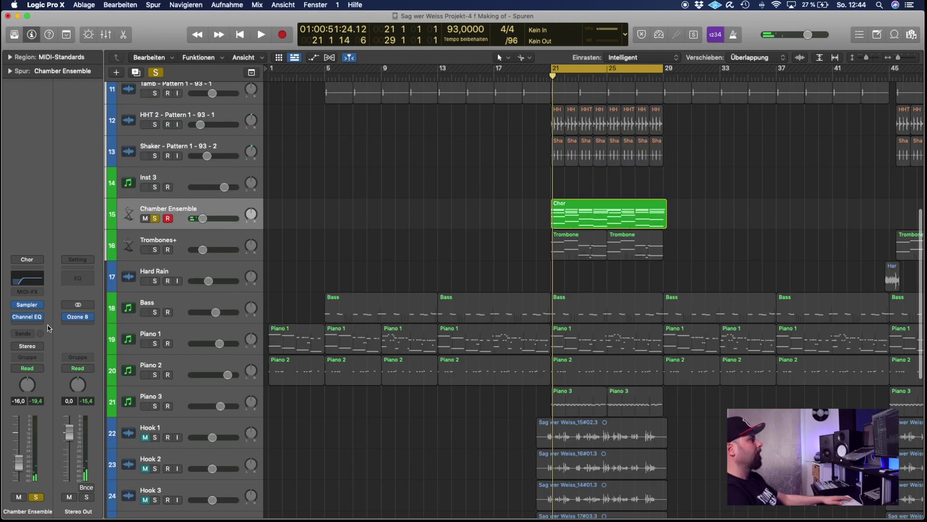
Show the low-cut filter in the Chamber Ensemble's Channel EQ, close the plug-in, and unsolo the track.
{"action": "key", "text": "e"}
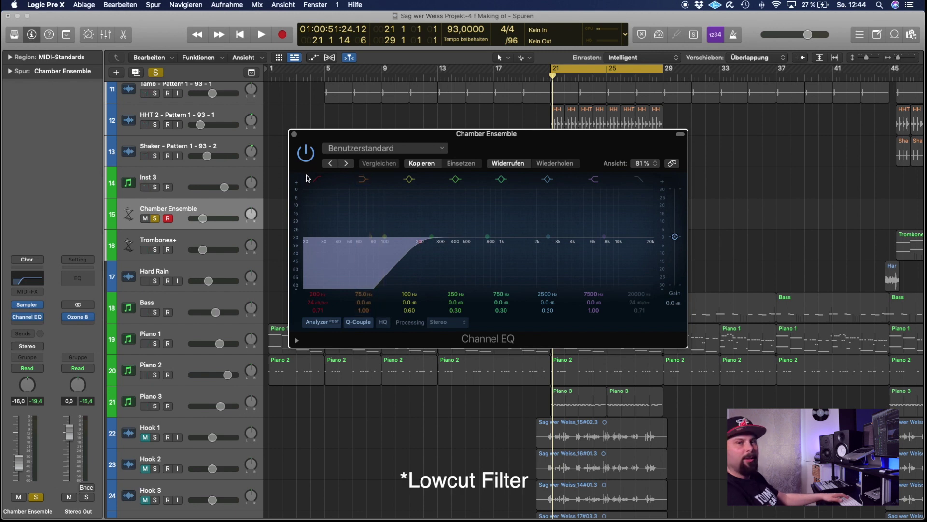
{"action": "left_click", "coordinate": [295, 135]}
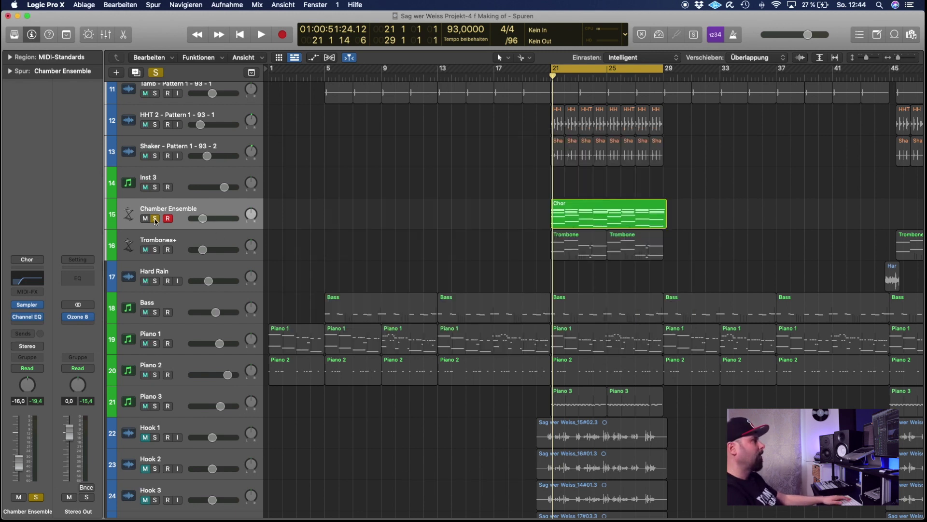
{"action": "left_click", "coordinate": [155, 219]}
Solo the Trombones+ track, show its Sampler instrument while starting playback, and close the plug-in window.
{"action": "left_click", "coordinate": [163, 239]}
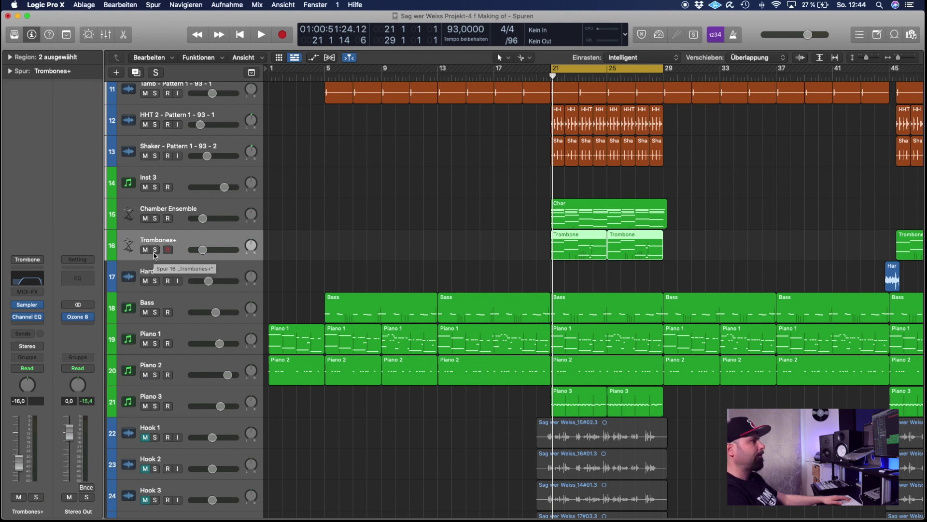
{"action": "left_click", "coordinate": [155, 250]}
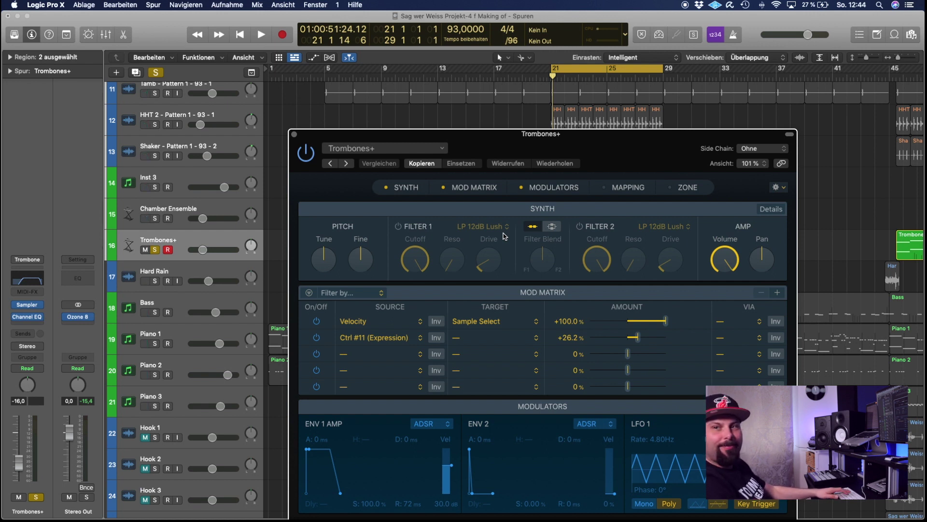
{"action": "key", "text": "space"}
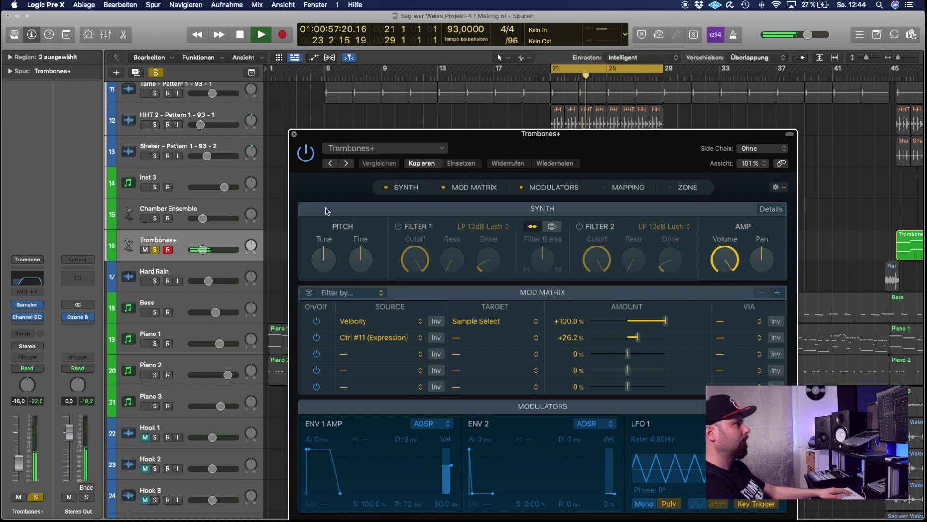
{"action": "key", "text": "super+w"}
Show the notes of the Trombone regions in the piano roll during playback, stop, close the editor and clear the solo.
{"action": "key", "text": "p"}
{"action": "scroll", "coordinate": [447, 216], "scroll_direction": "down", "scroll_amount": 3}
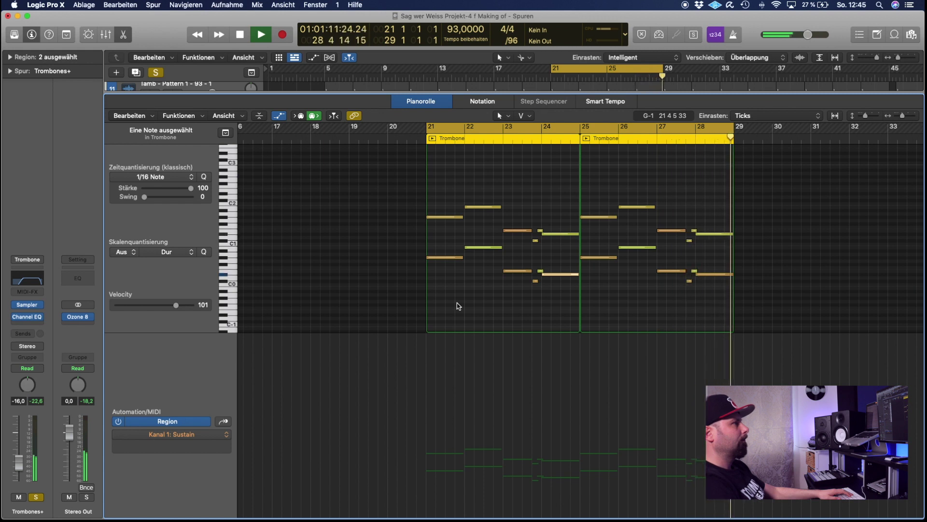
{"action": "key", "text": "space"}
{"action": "key", "text": "e"}
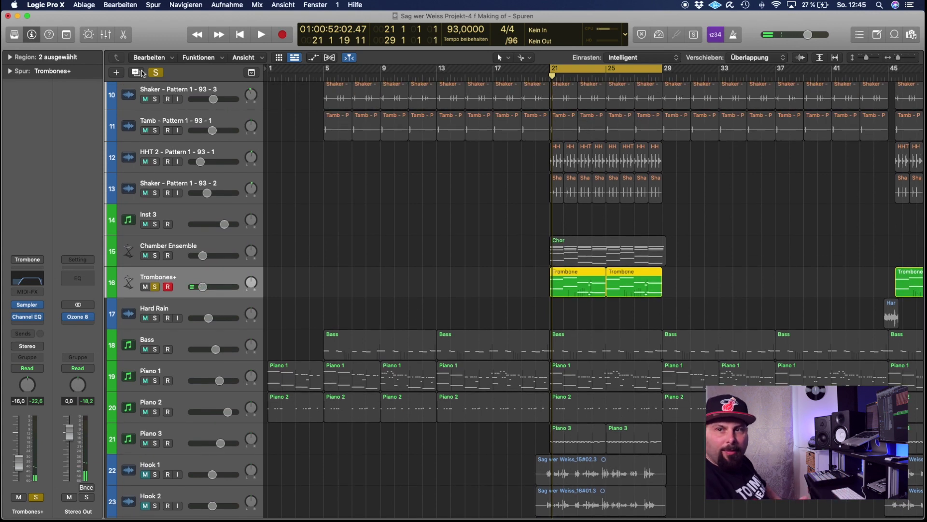
{"action": "left_click", "coordinate": [155, 72]}
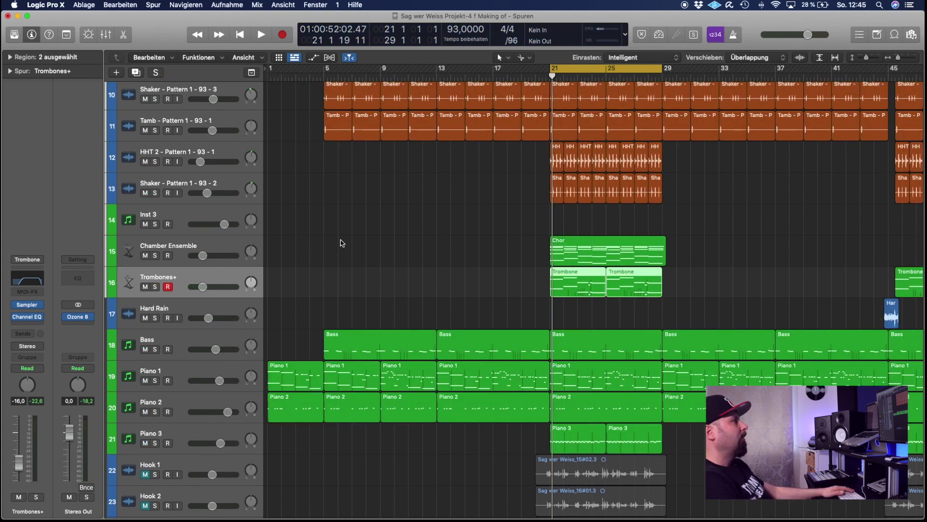
Extend the start of the cycle range back to bar 20 and play the unsoloed arrangement together.
{"action": "key", "text": "super+Up"}
{"action": "key", "text": "super+Up"}
{"action": "key", "text": "super+Up"}
{"action": "key", "text": "super+Up"}
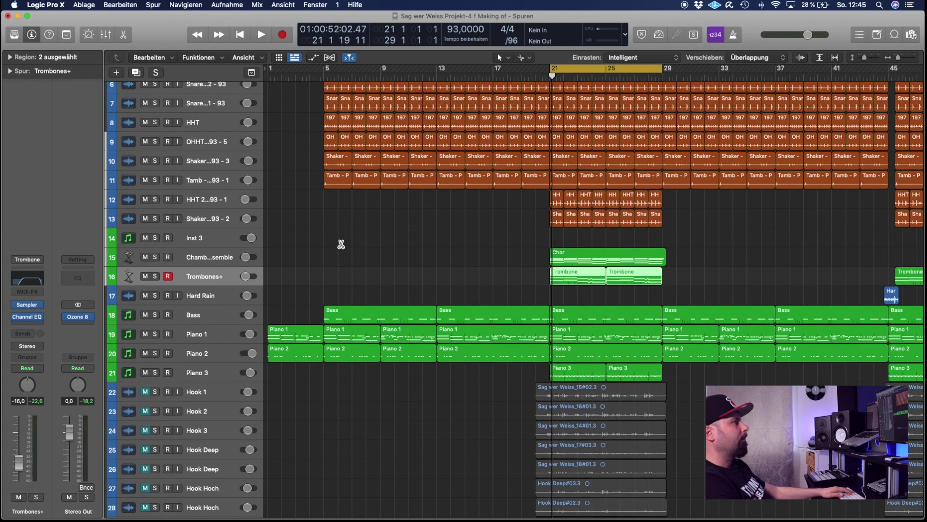
{"action": "key", "text": "super+Up"}
{"action": "key", "text": "super+Up"}
{"action": "key", "text": "super+Up"}
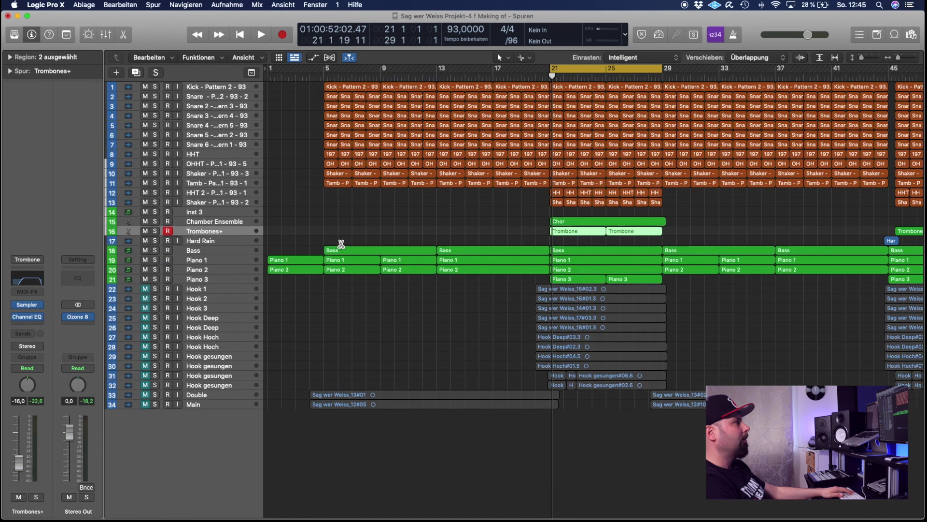
{"action": "key", "text": "space"}
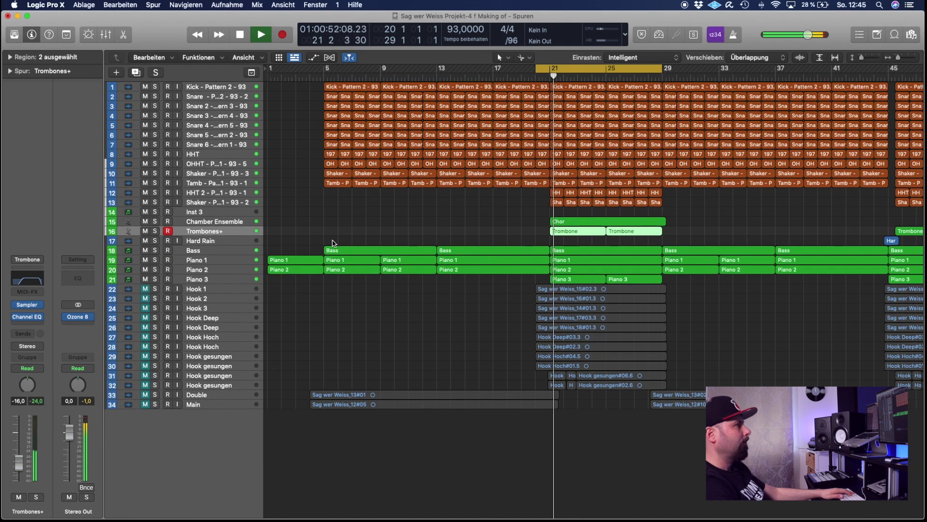